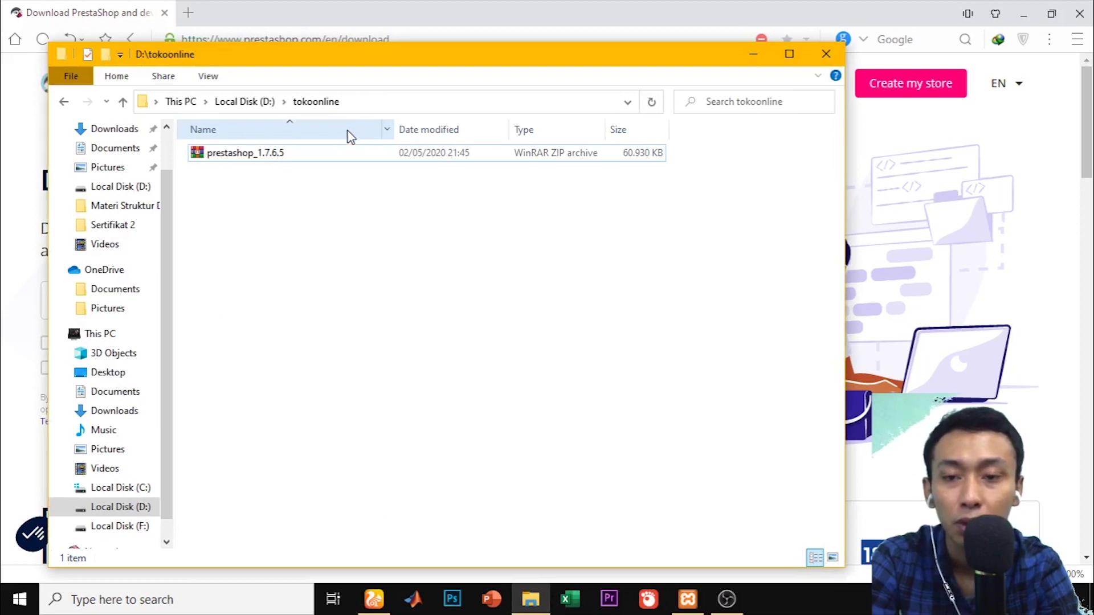
Extract prestashop_1.7.6.5.zip, then the inner prestashop.zip, into D:\tokoonline, replacing index.php
click(332, 158)
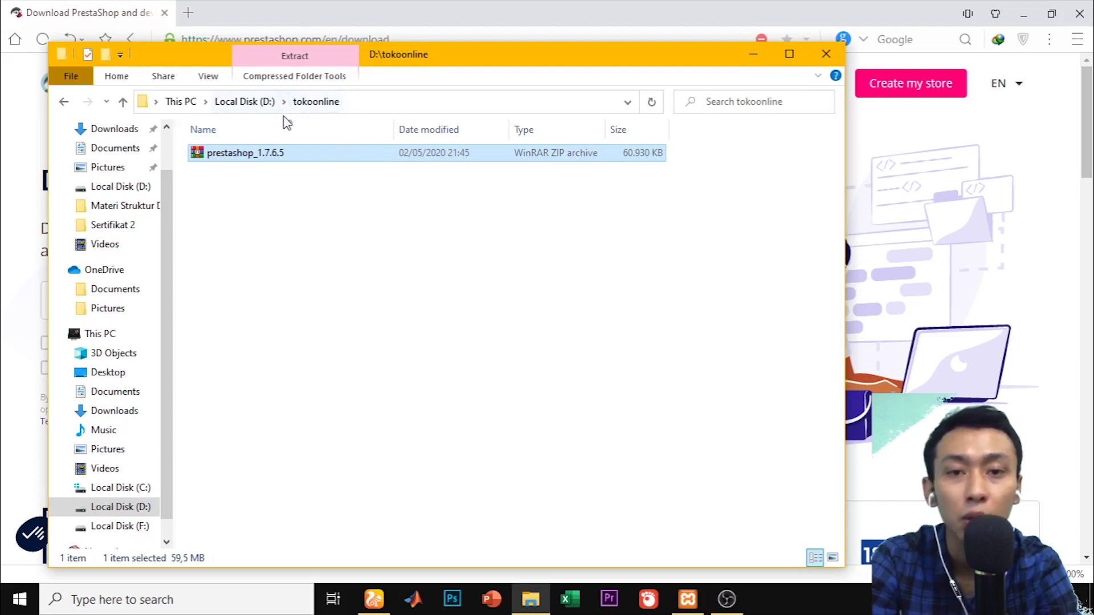
right_click(268, 155)
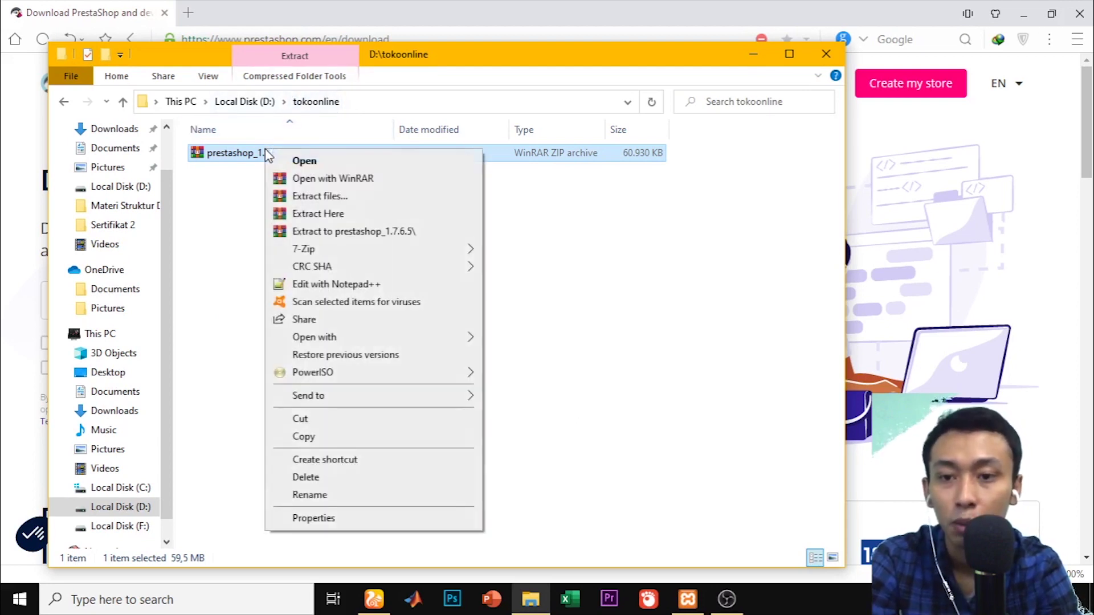
click(333, 216)
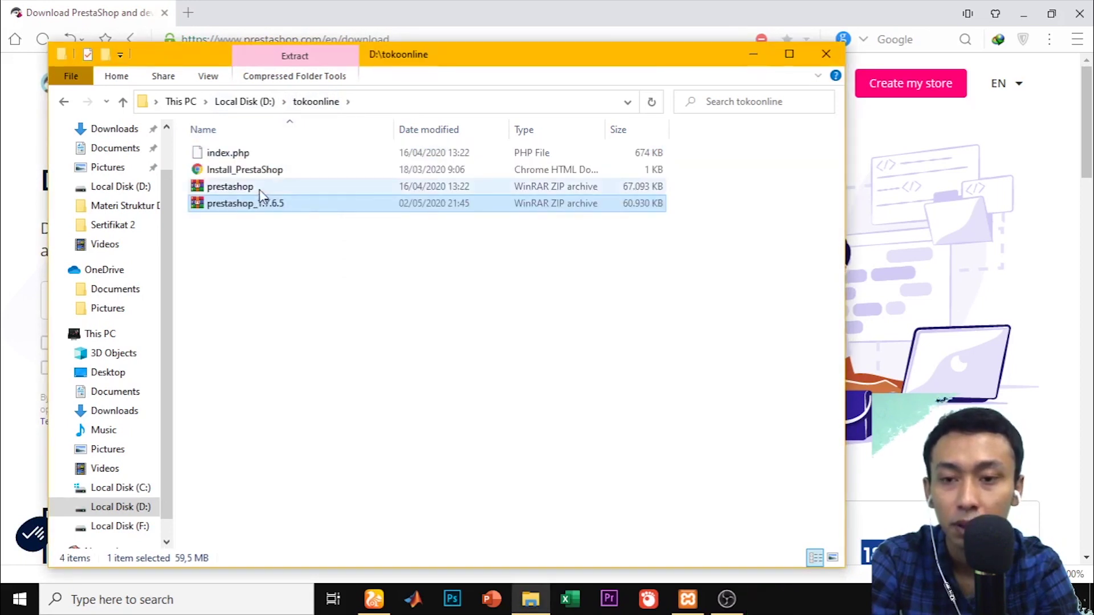
right_click(251, 189)
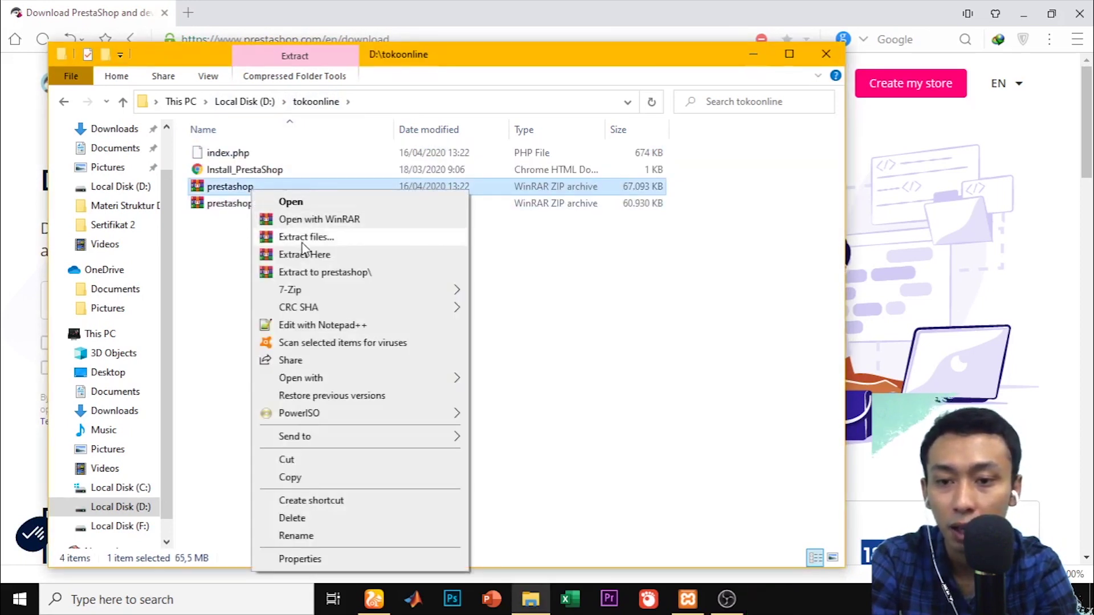
click(262, 254)
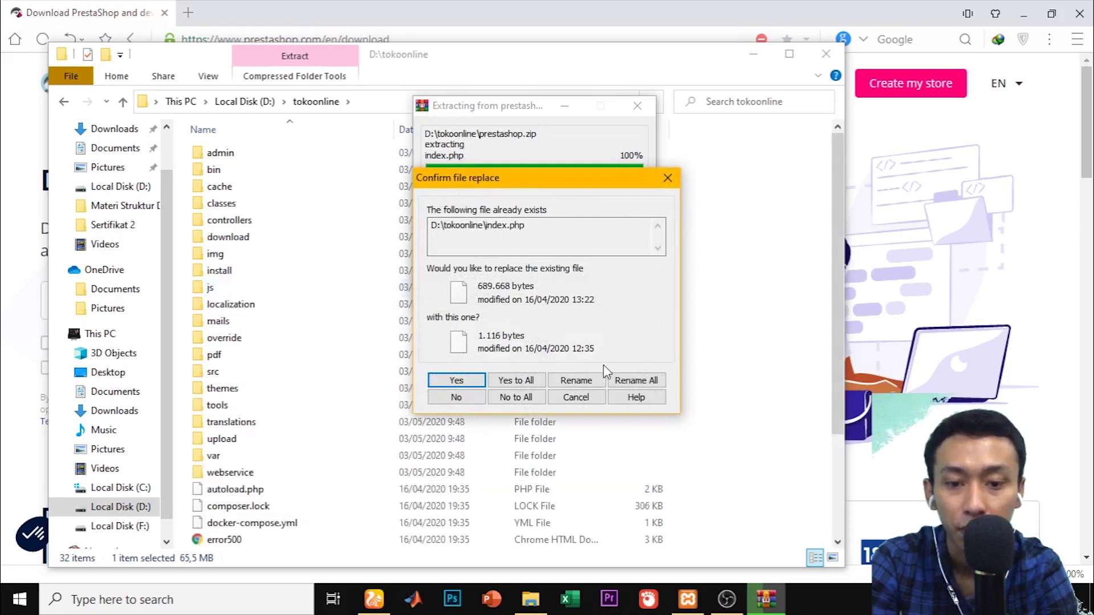
click(516, 380)
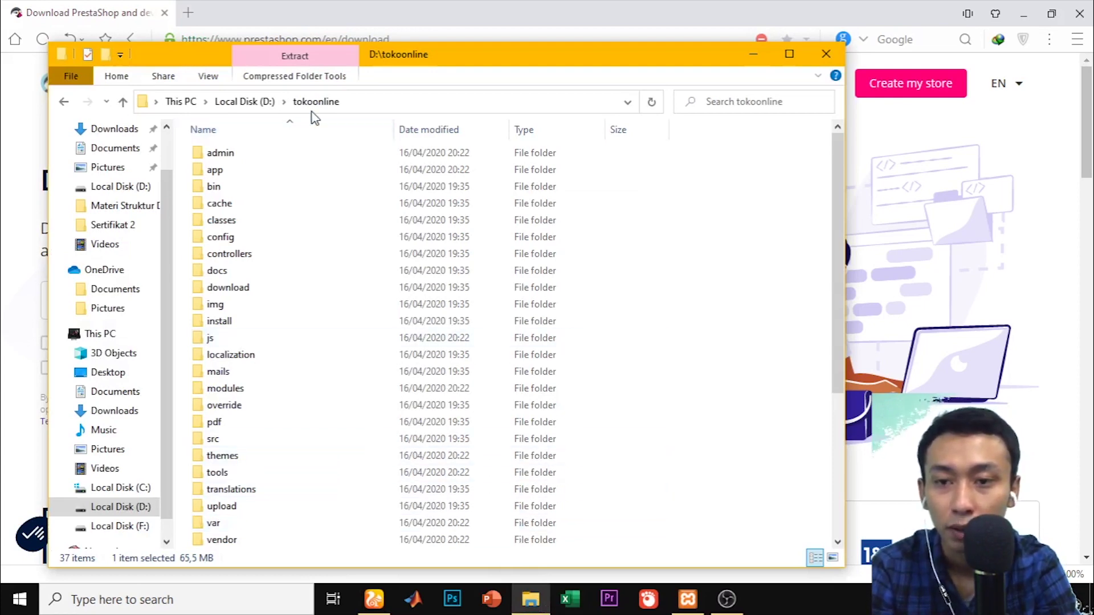
Paste the tokoonline folder from drive D into C:\xampp\htdocs
click(262, 103)
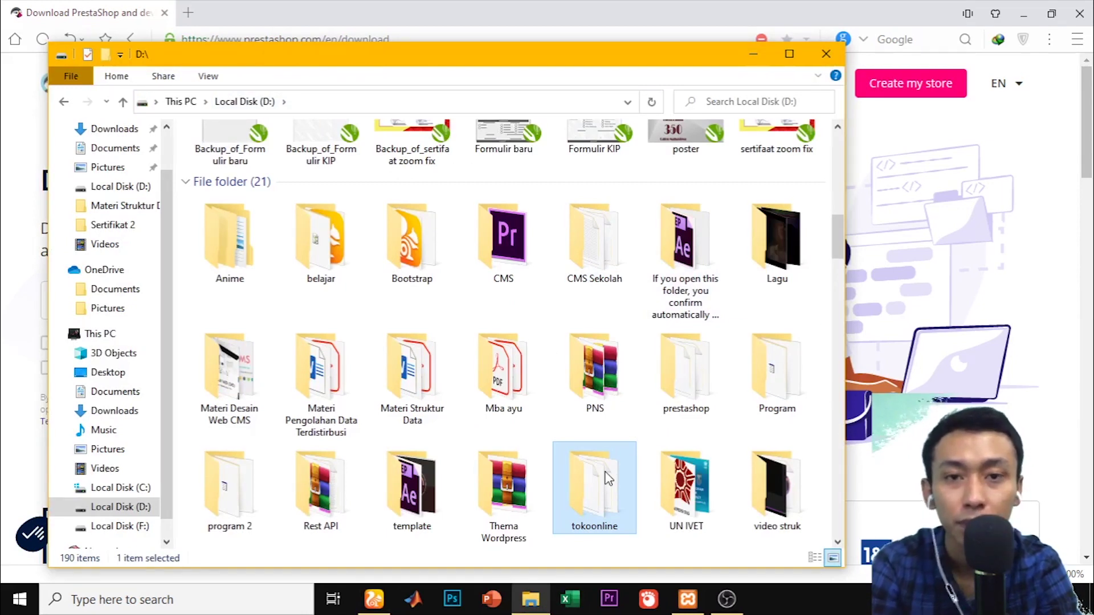
click(114, 489)
double_click(511, 276)
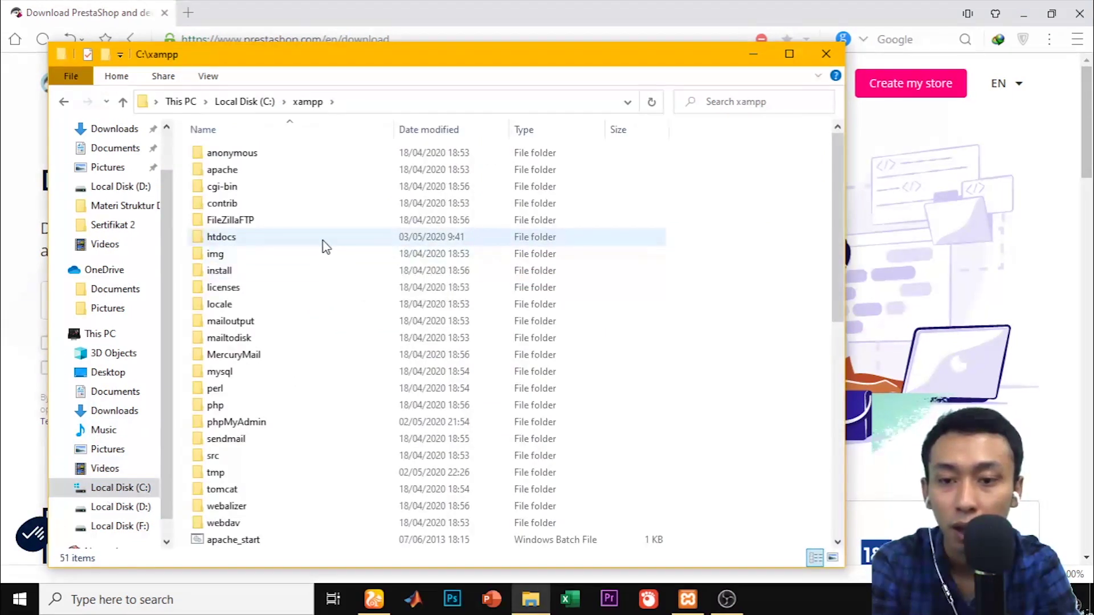
double_click(323, 241)
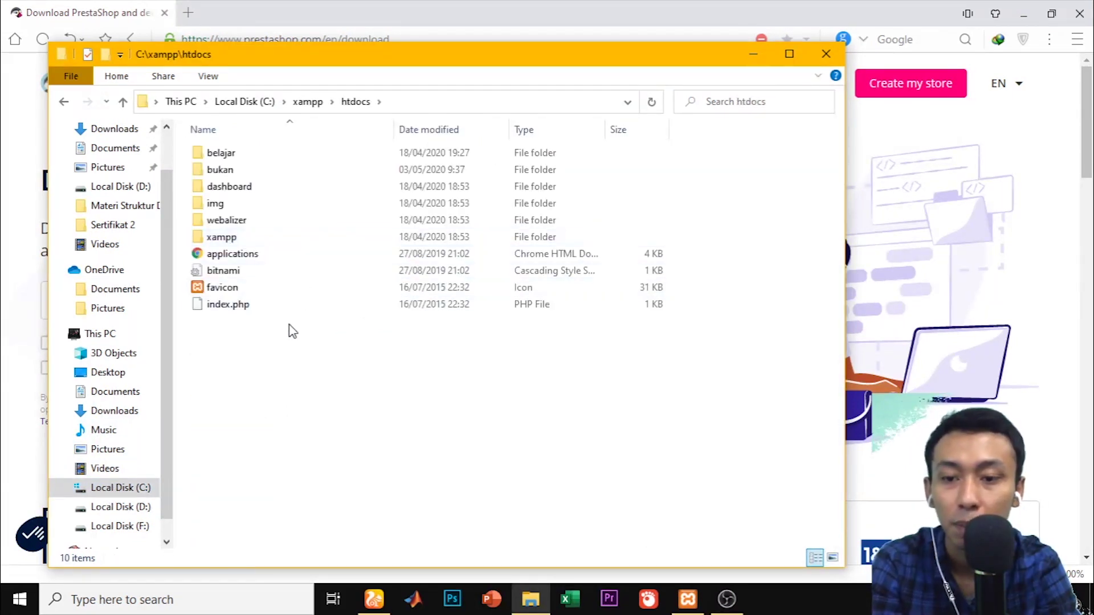
key(ctrl+v)
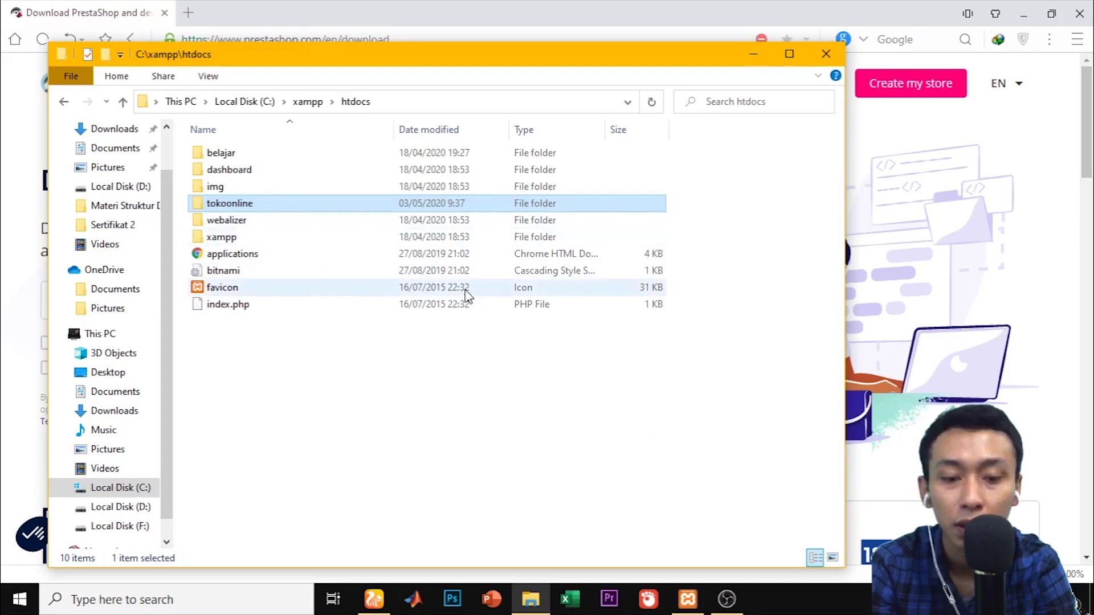
Start Apache and MySQL from XAMPP Control Panel, then minimize it
click(688, 598)
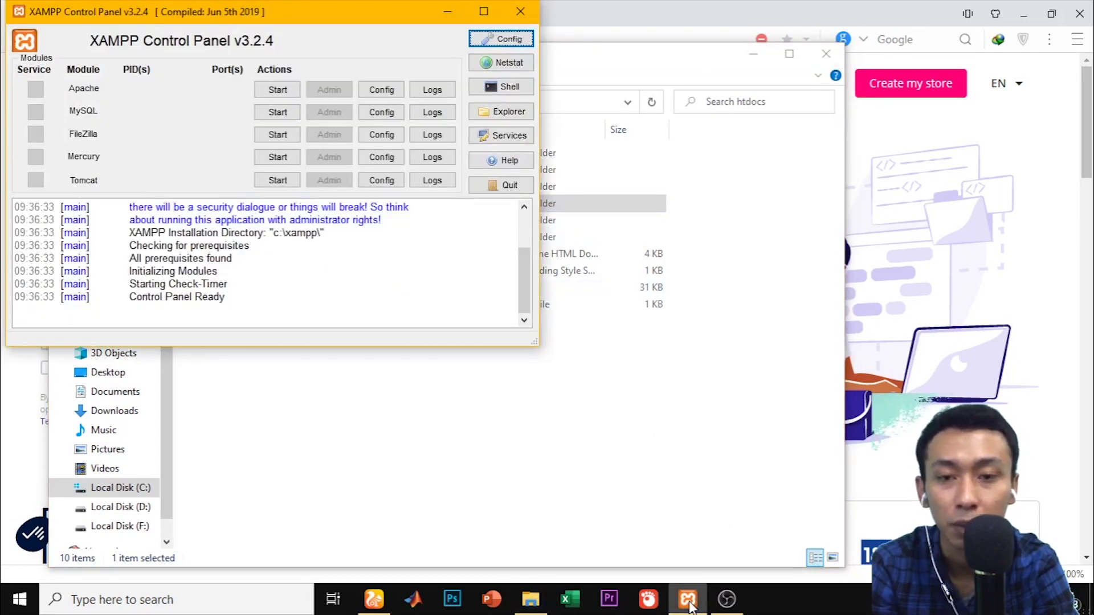
click(274, 94)
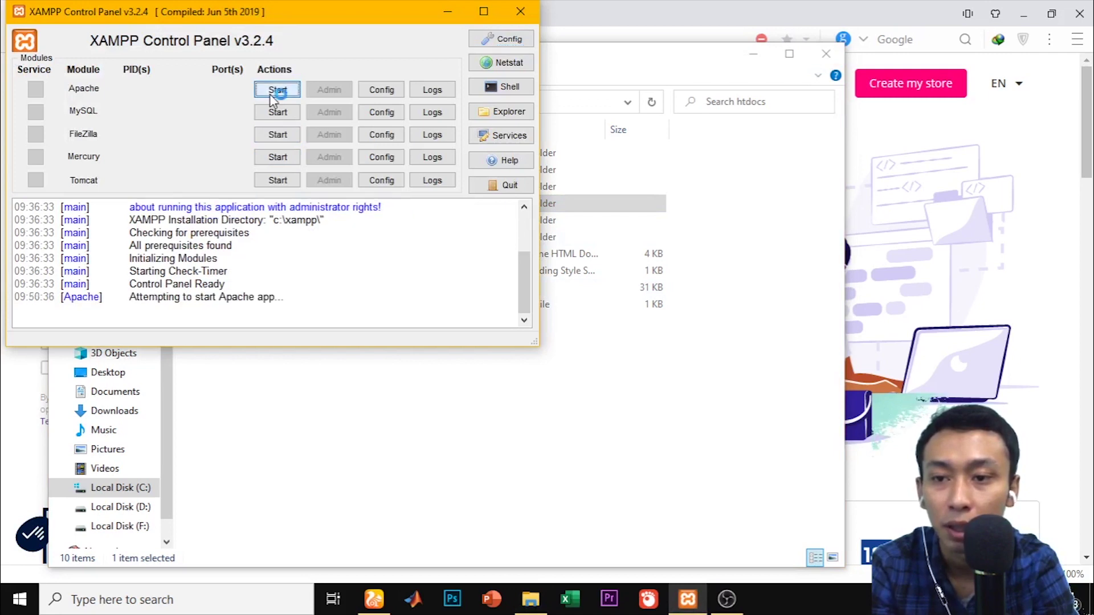
click(278, 112)
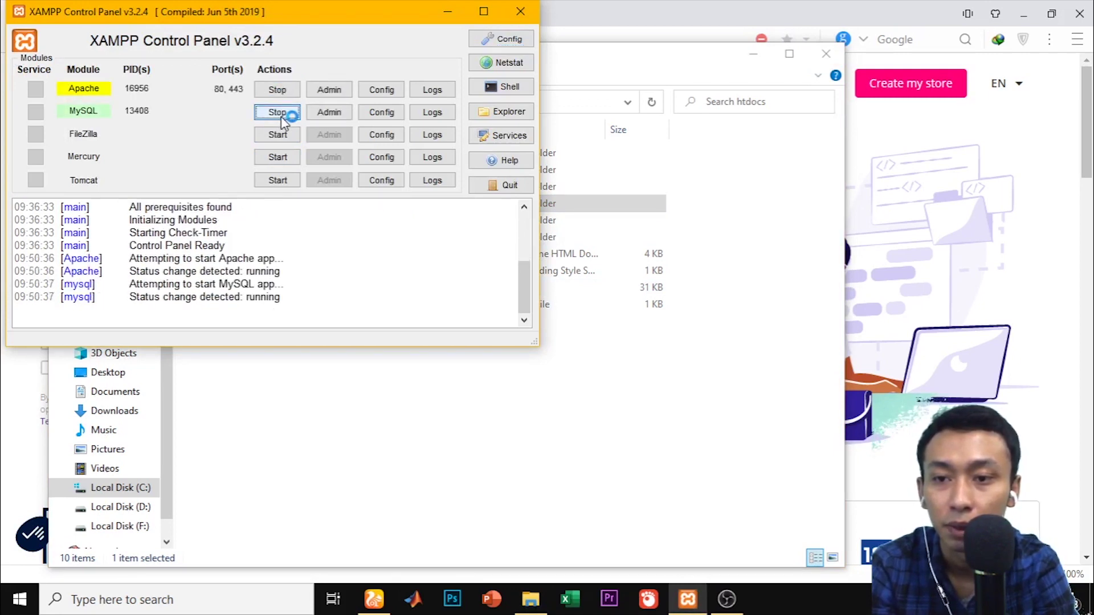
click(448, 12)
Load localhost/tokoonline in a new browser tab to launch the PrestaShop 1.7.6.5 installer
click(473, 11)
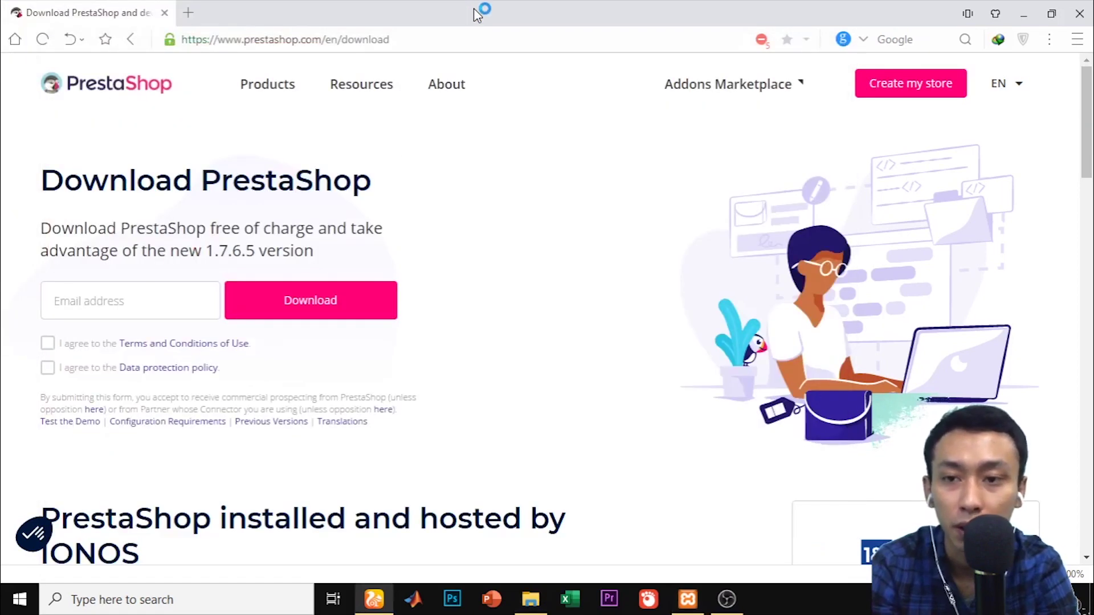
click(191, 14)
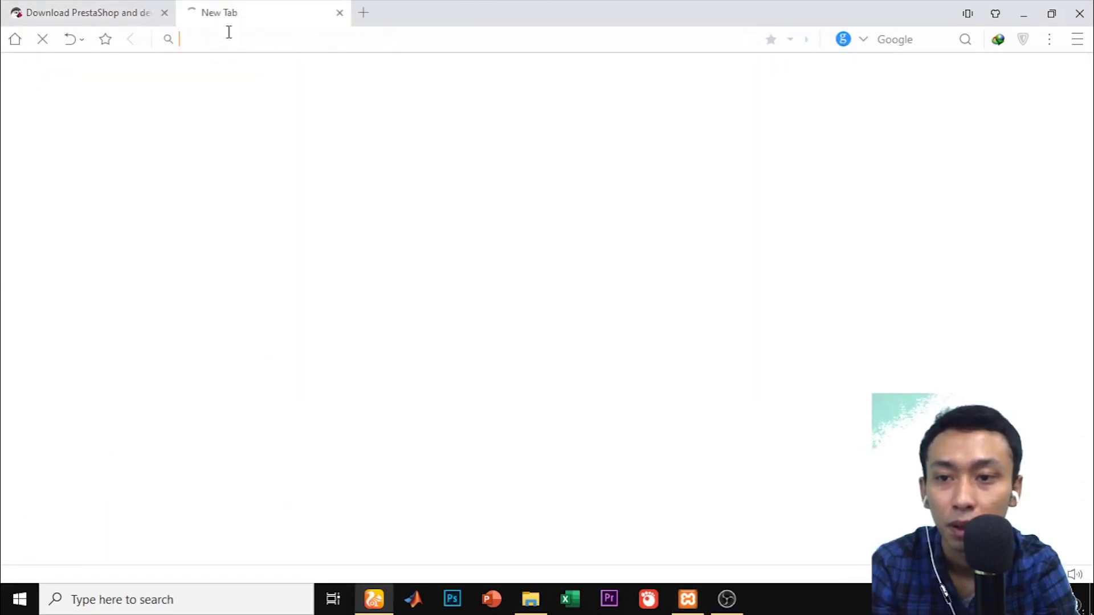
text(localhost)
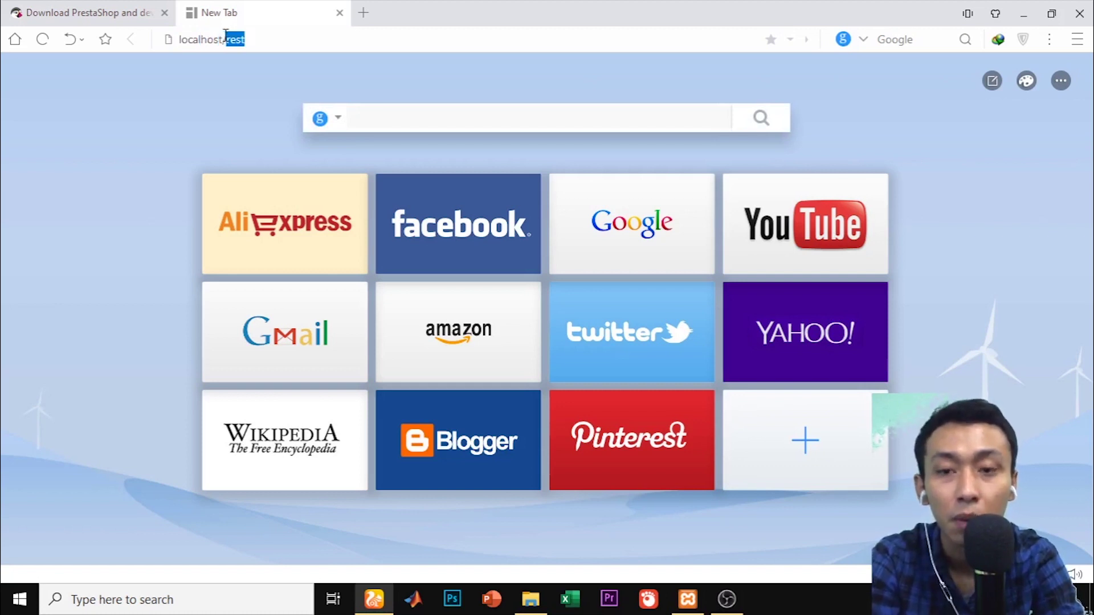
text(/)
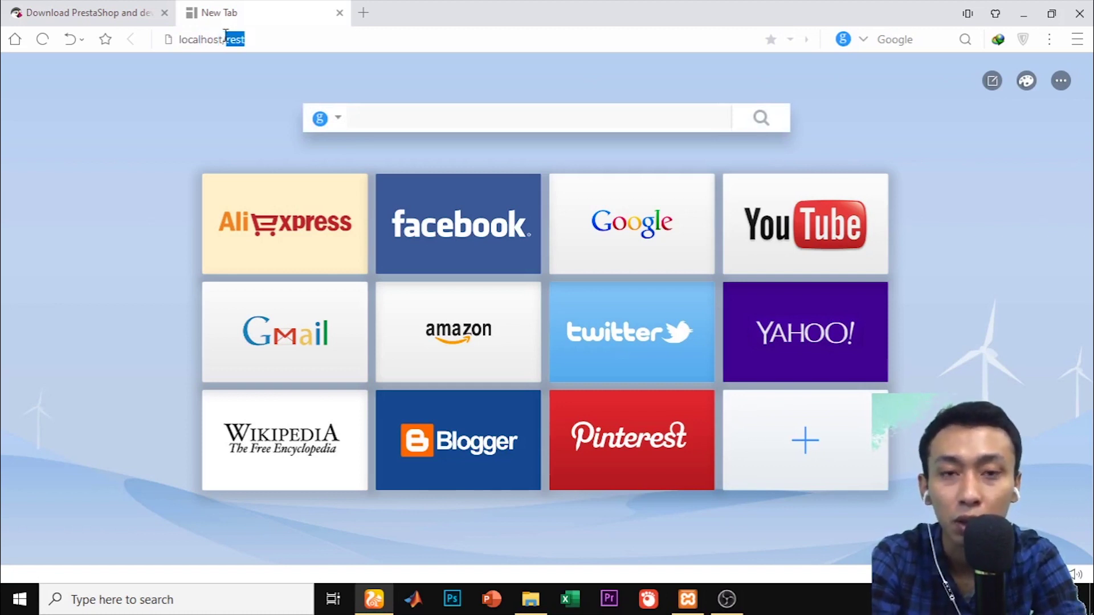
text(tokoonline)
key(Return)
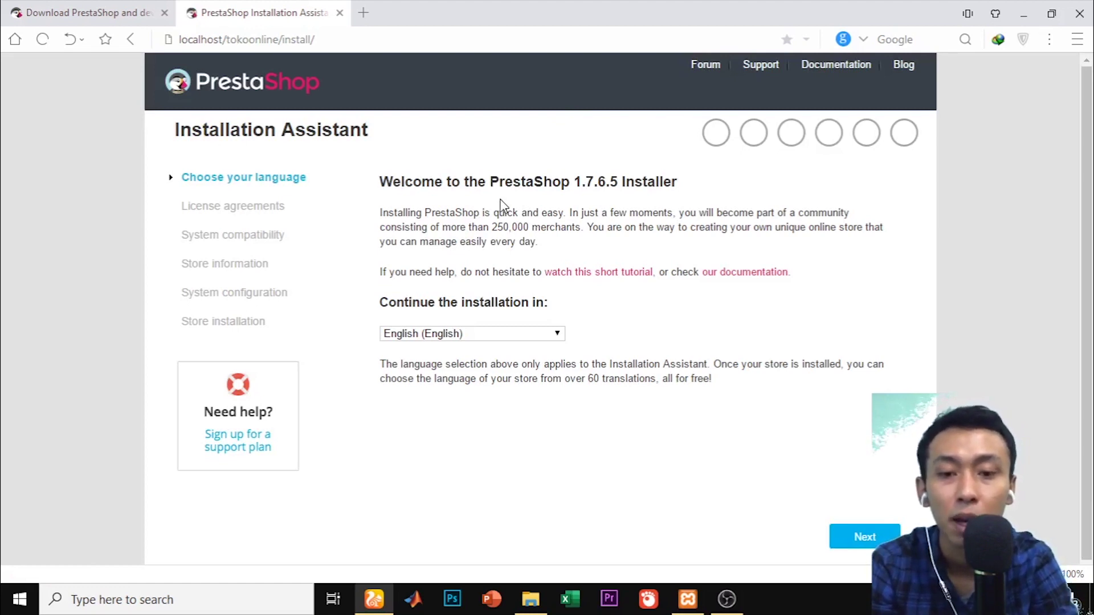
Switch the installer to Indonesian, accept the licence, and proceed to the compatibility check
click(539, 334)
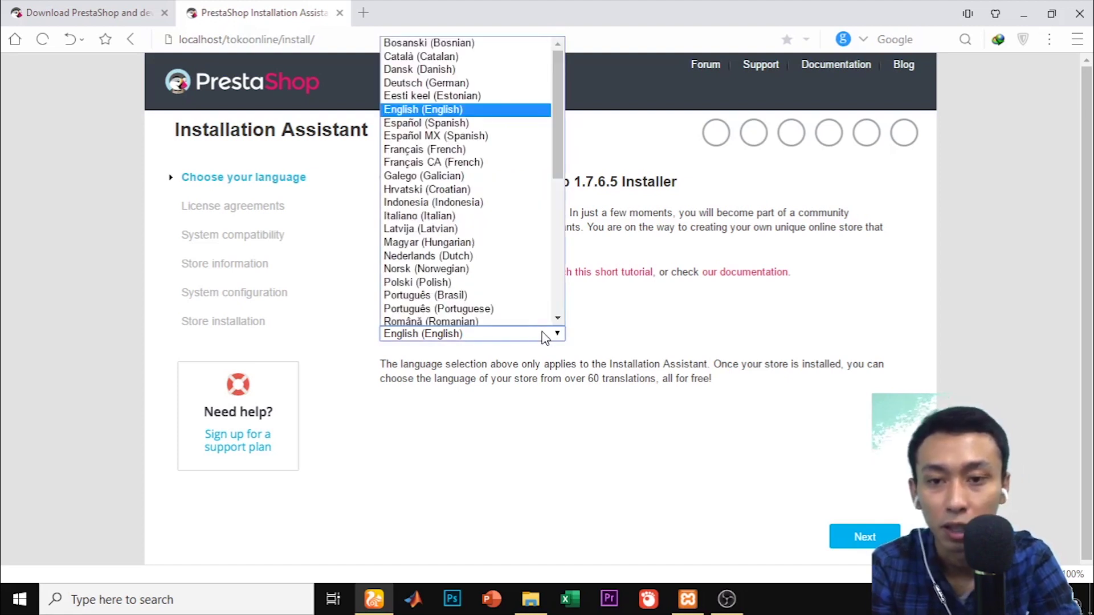
click(493, 202)
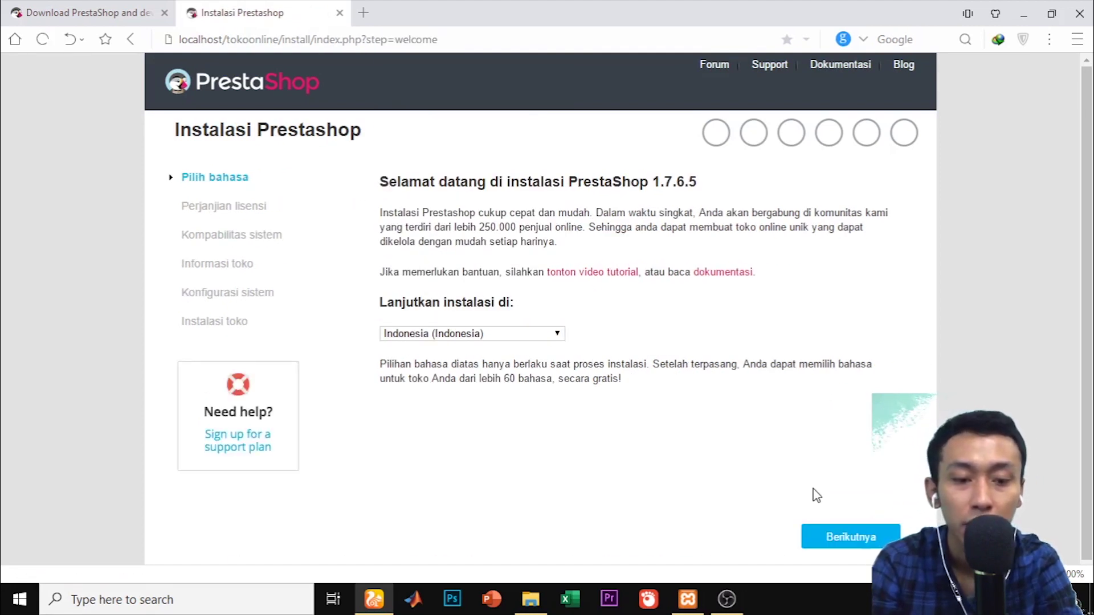
click(839, 535)
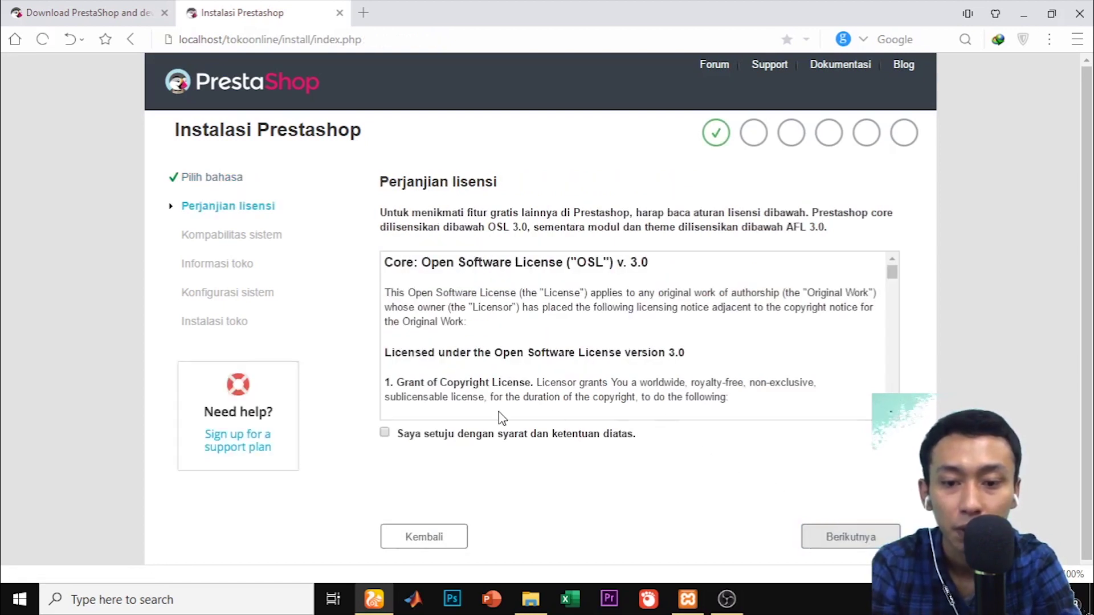
click(386, 434)
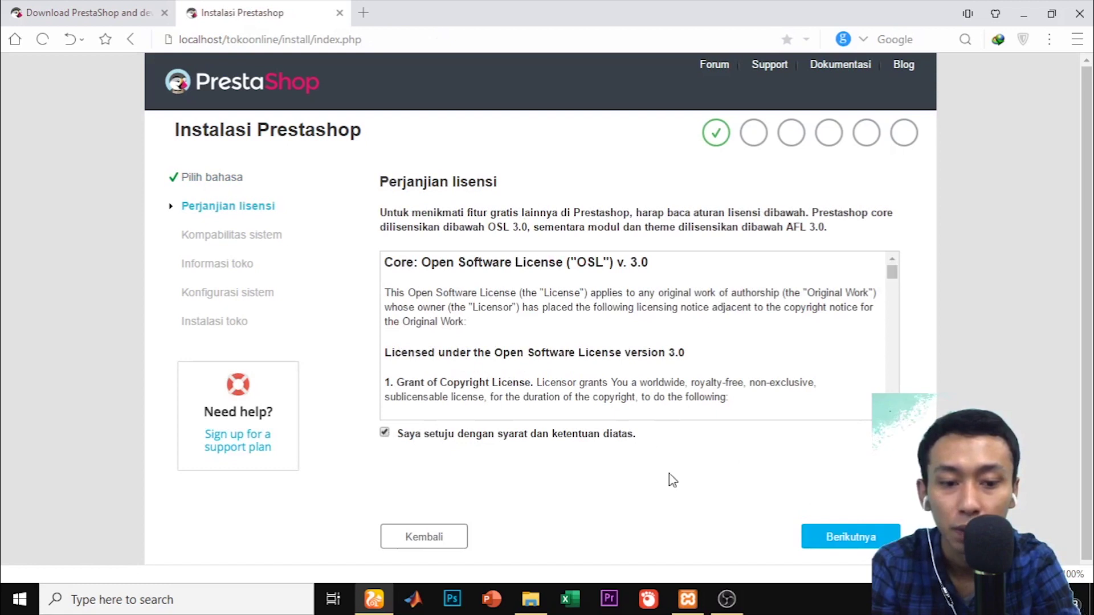
click(857, 538)
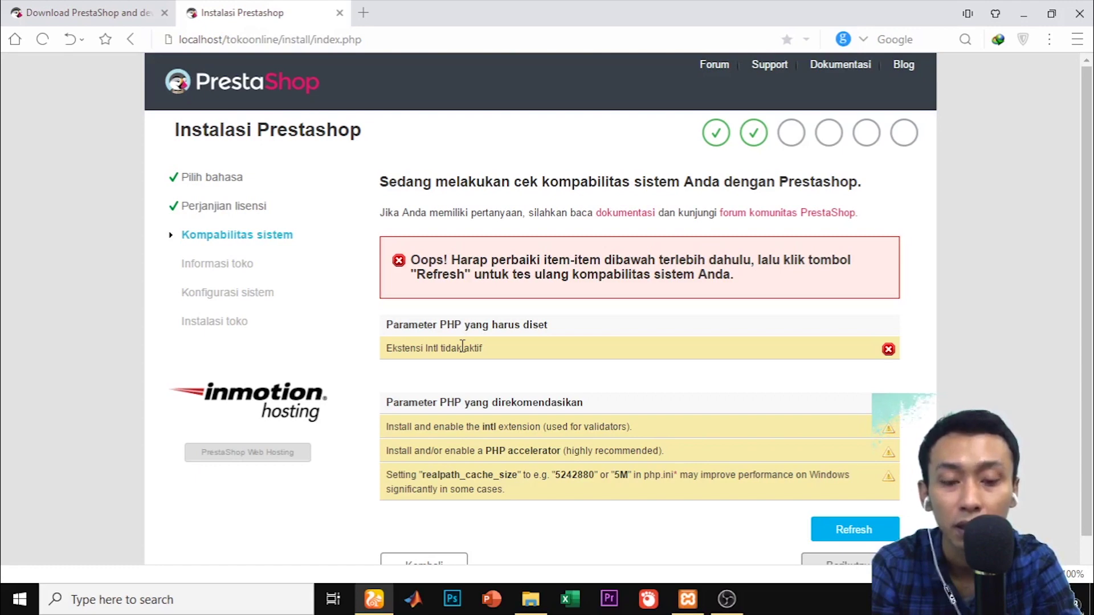
click(687, 603)
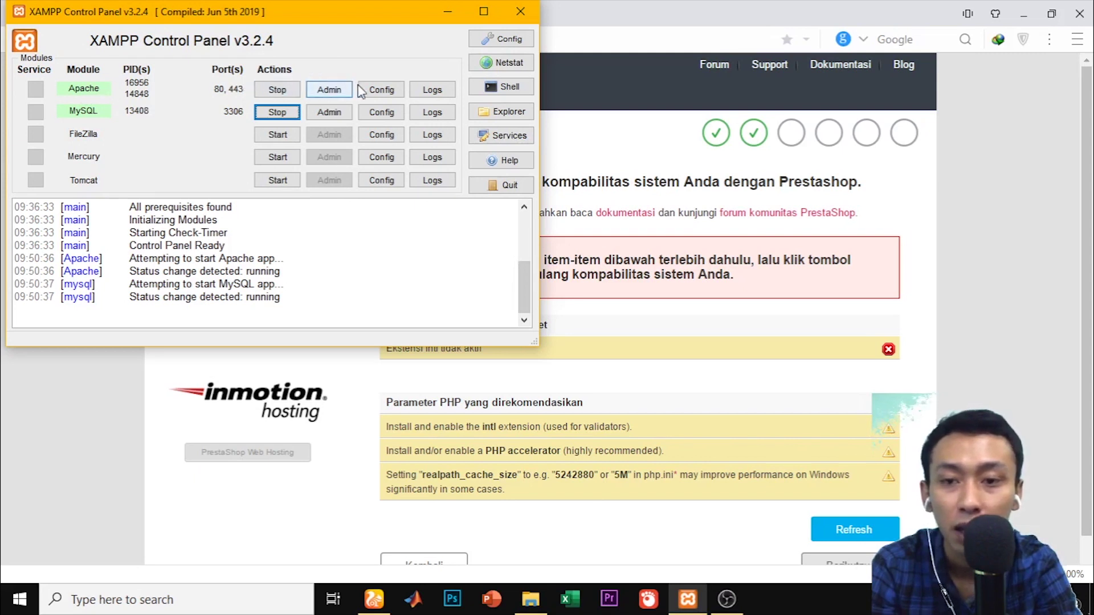
Uncomment extension=intl in php.ini, save the file and close Notepad
click(392, 91)
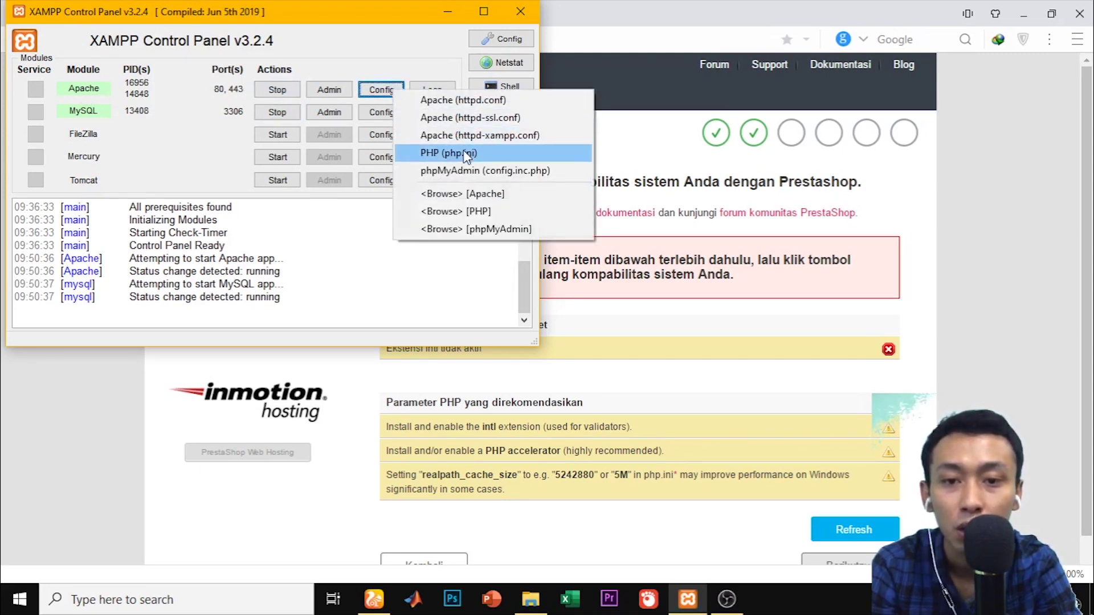
click(488, 151)
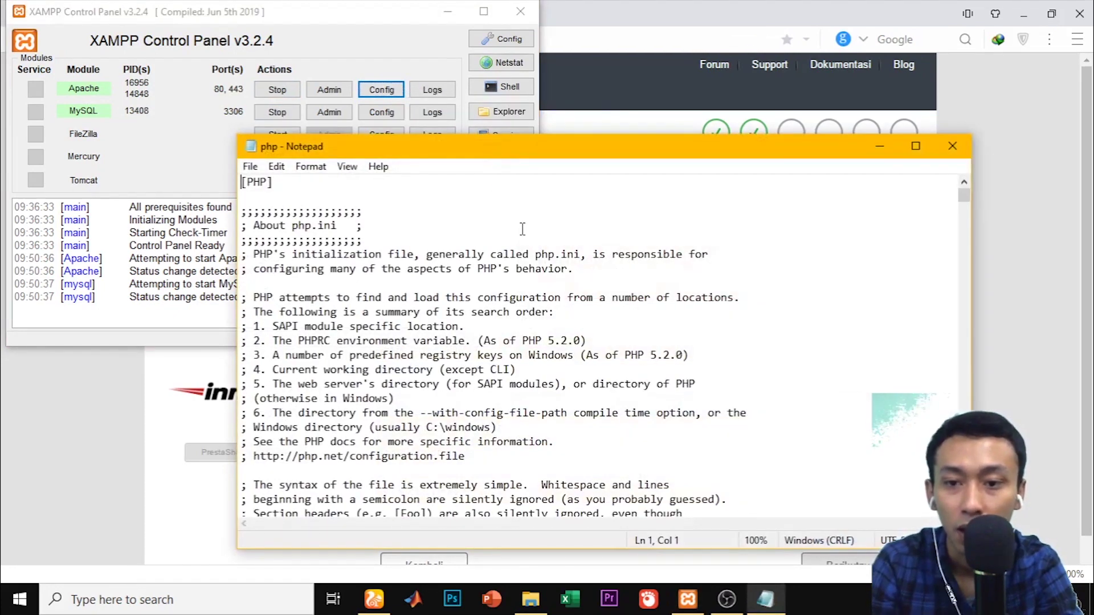
key(ctrl+f)
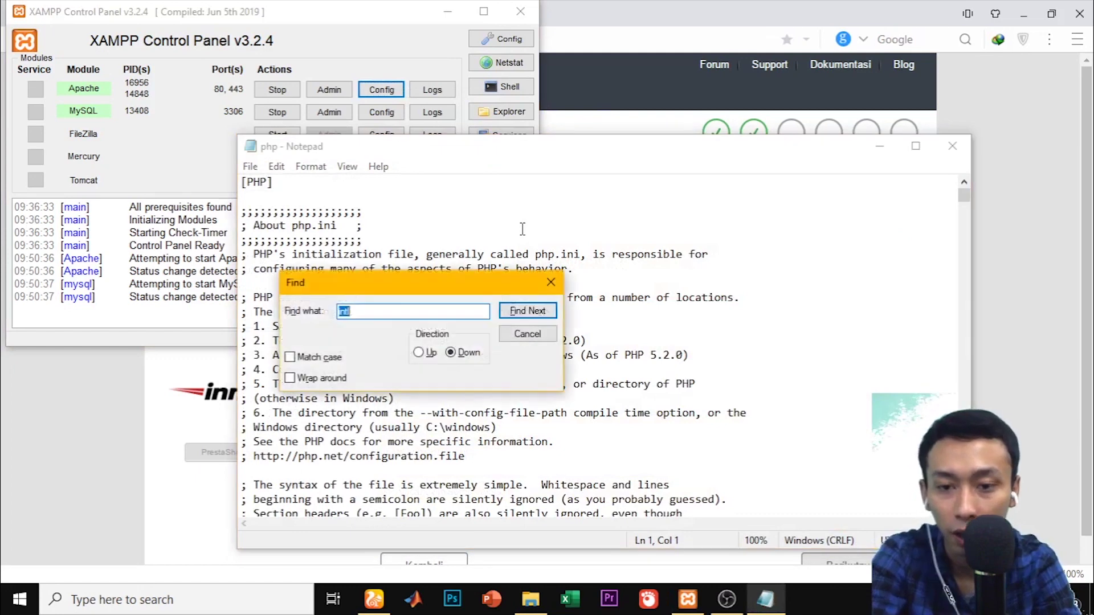
text(int)
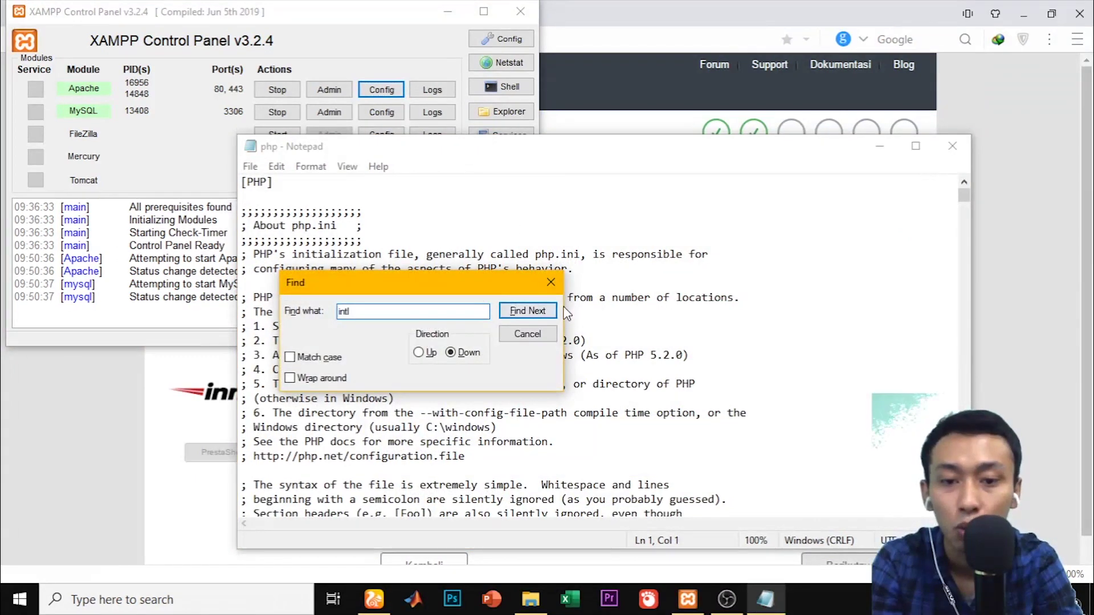
click(539, 312)
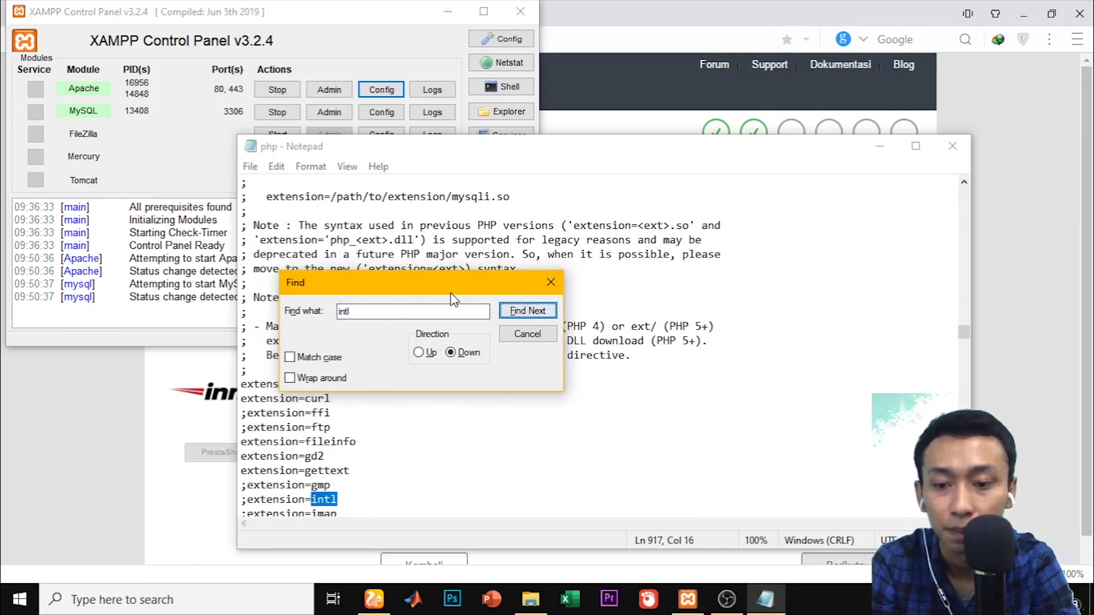
drag(449, 292, 768, 280)
click(325, 456)
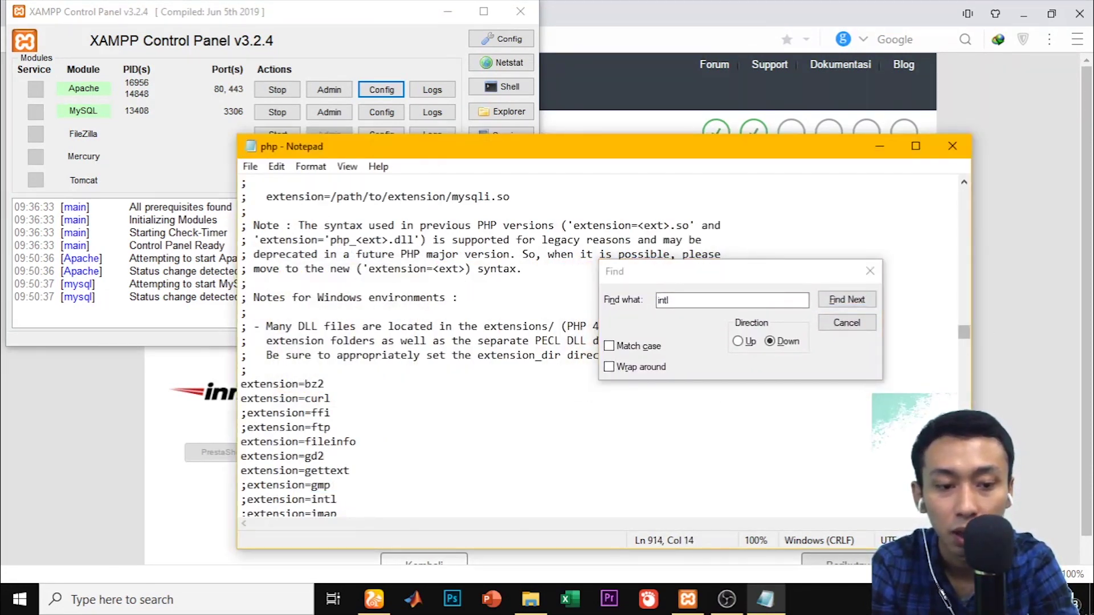
scroll(386, 498, down, 1)
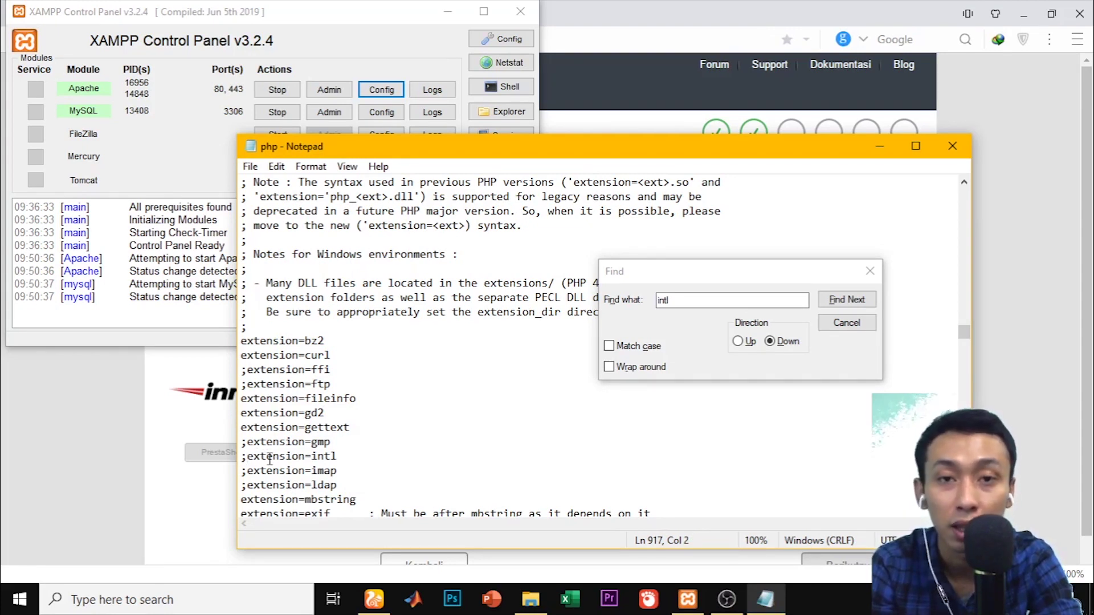
key(BackSpace)
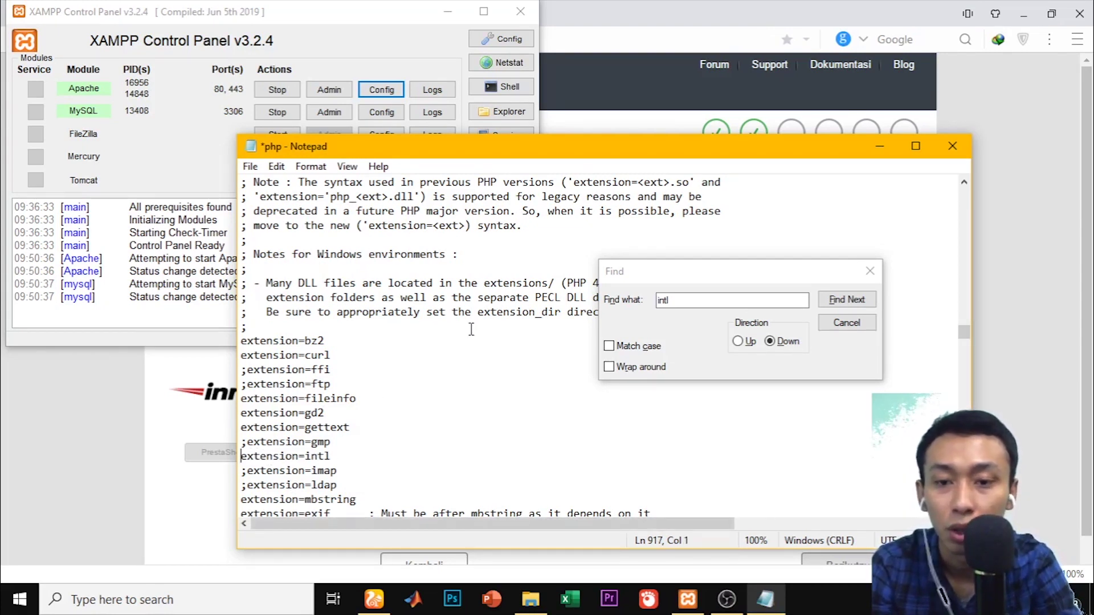
key(ctrl+s)
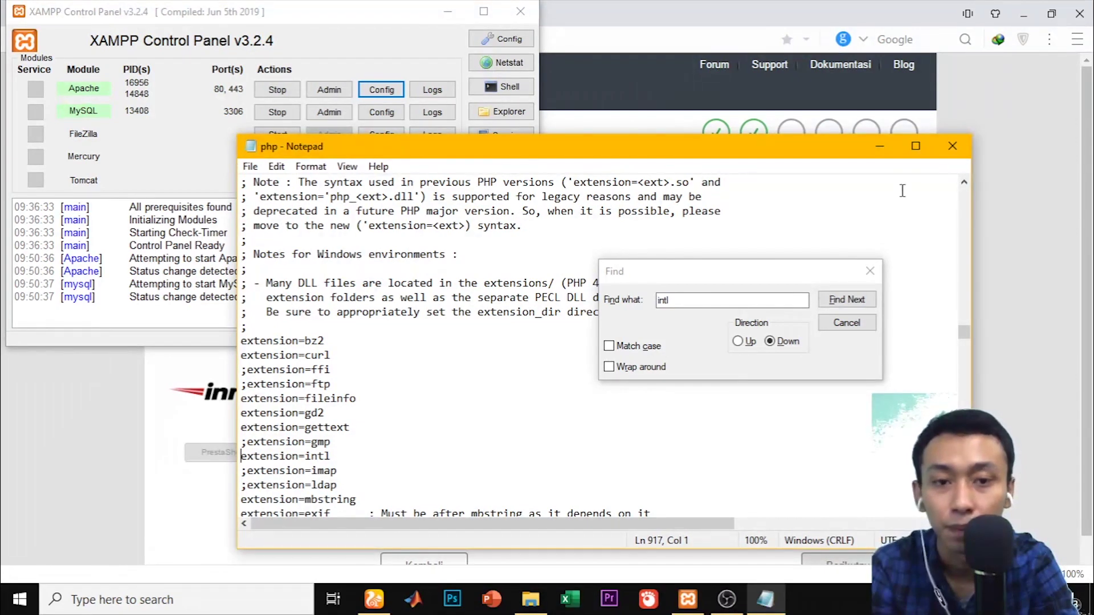
click(951, 145)
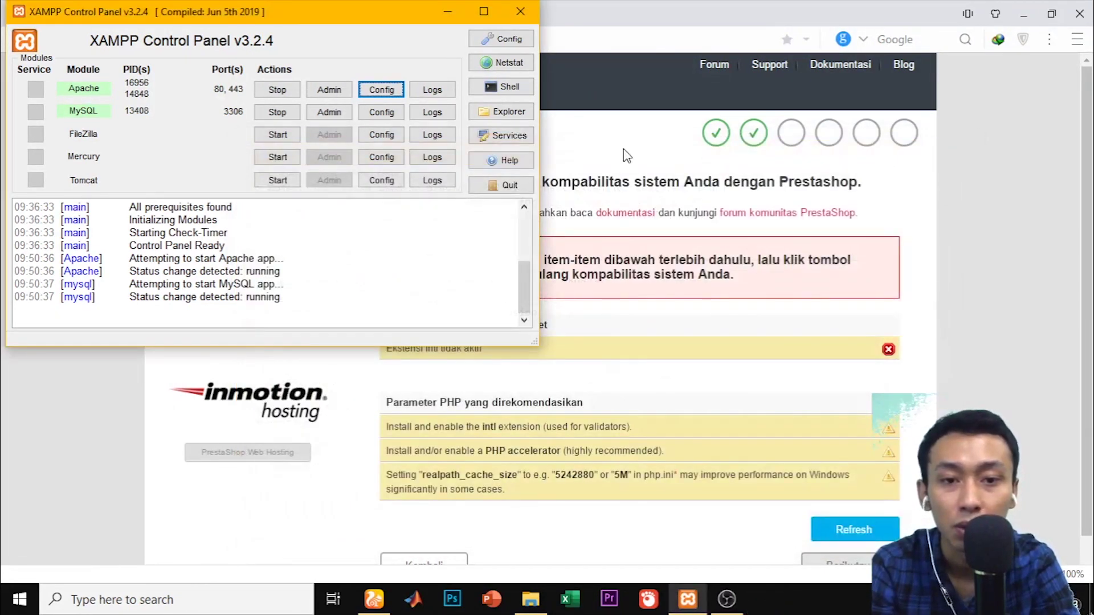
Stop and restart Apache and MySQL, then refresh the installer's compatibility check
click(276, 90)
click(277, 112)
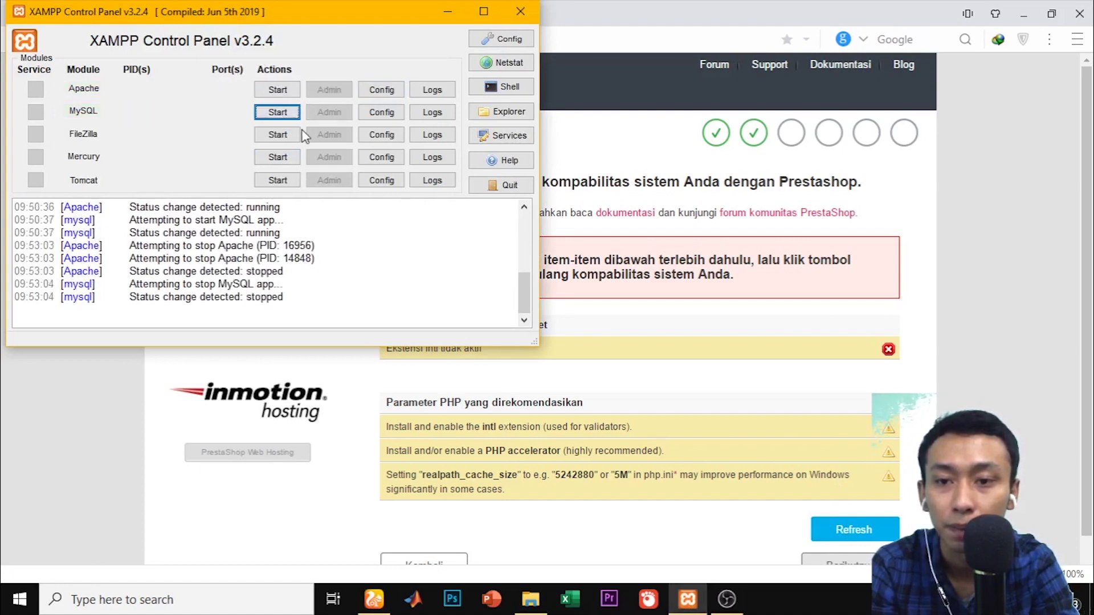
click(285, 114)
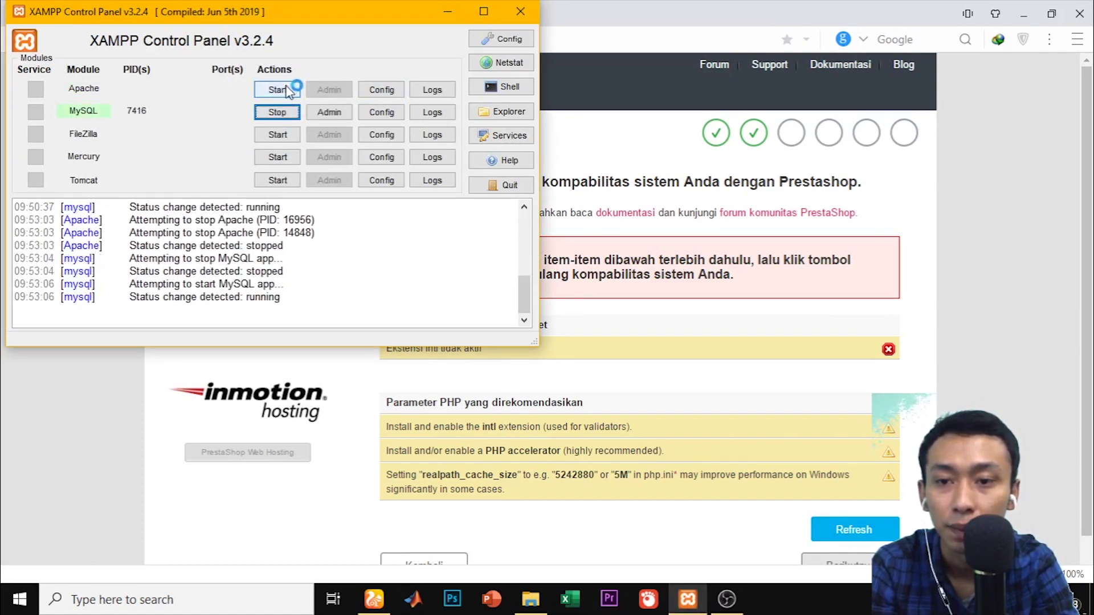
click(287, 90)
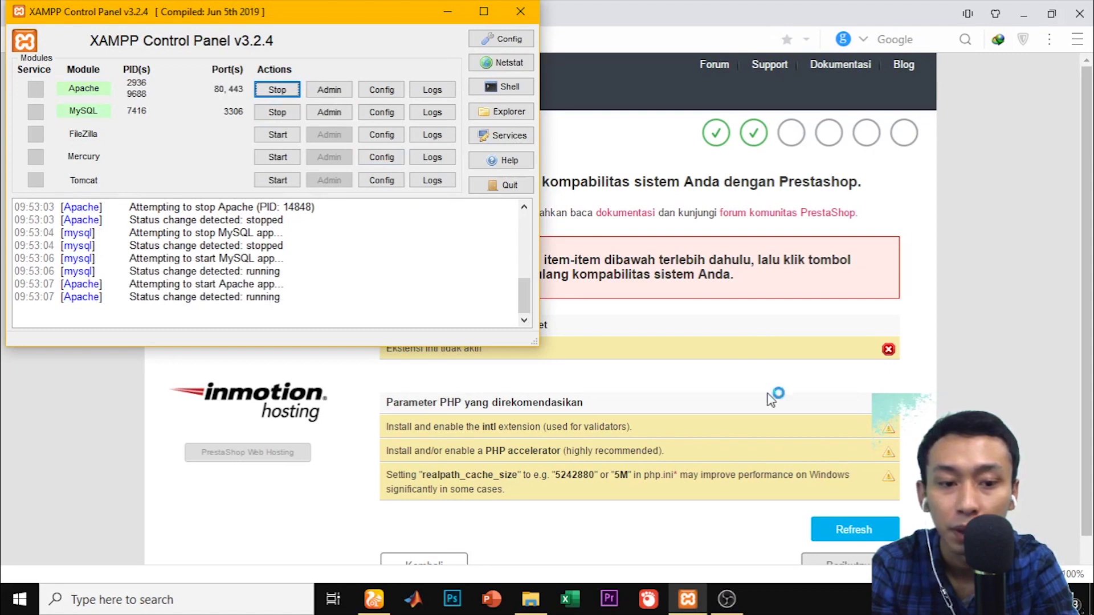
click(824, 529)
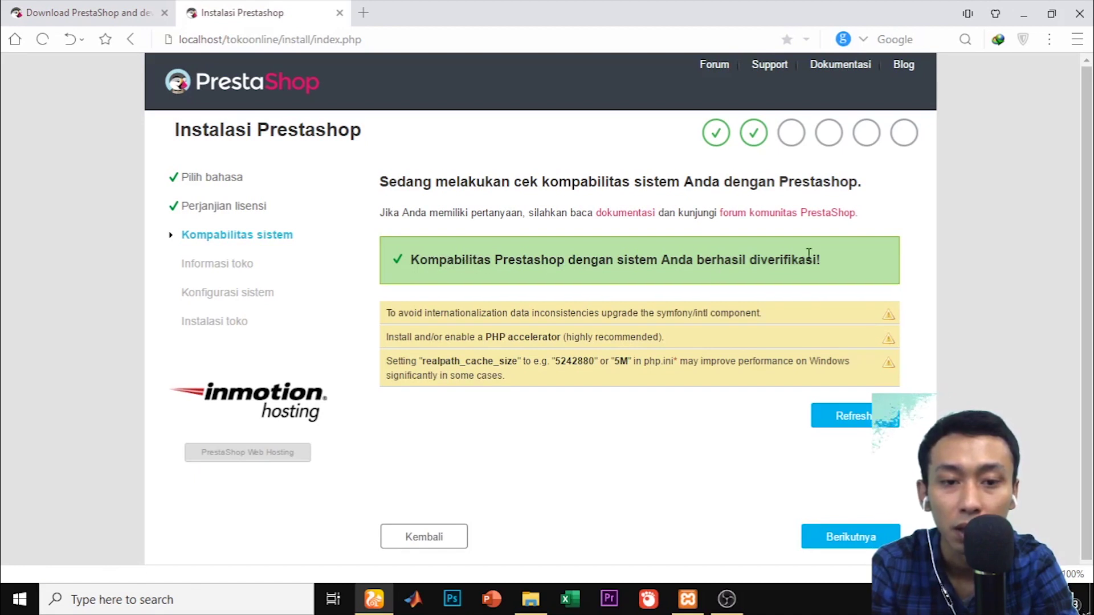
Continue to the Informasi toko step and select the Nama Toko field
scroll(808, 253, down, 1)
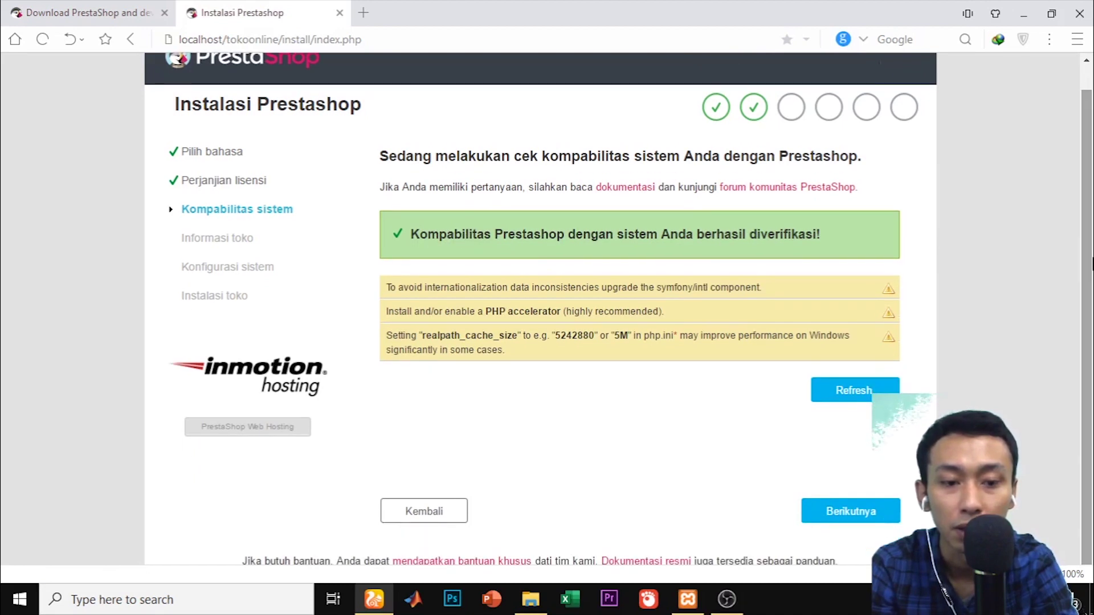
click(845, 523)
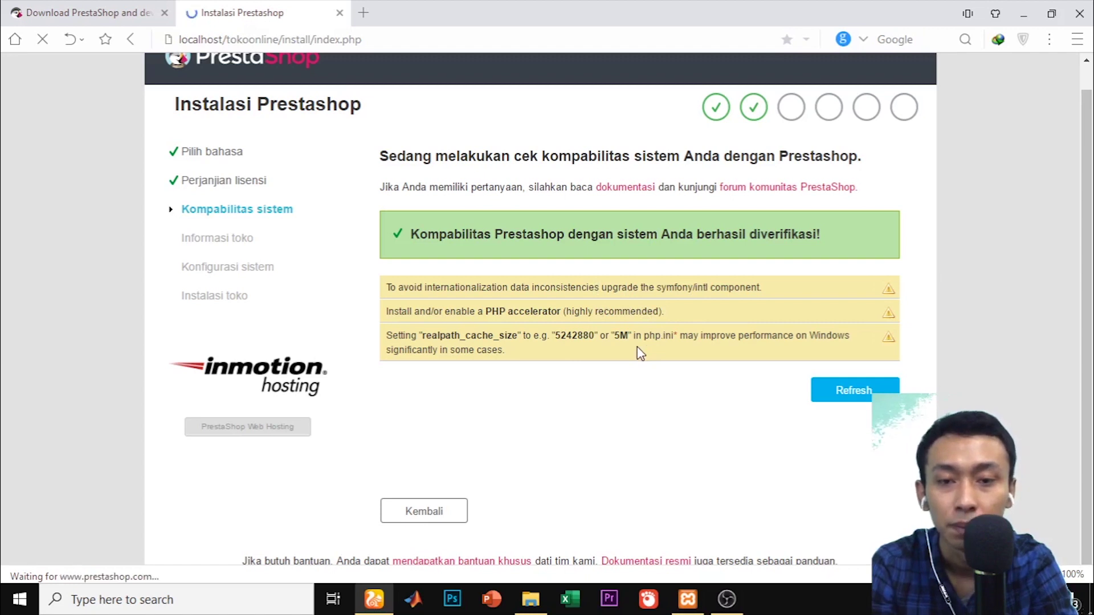
click(580, 228)
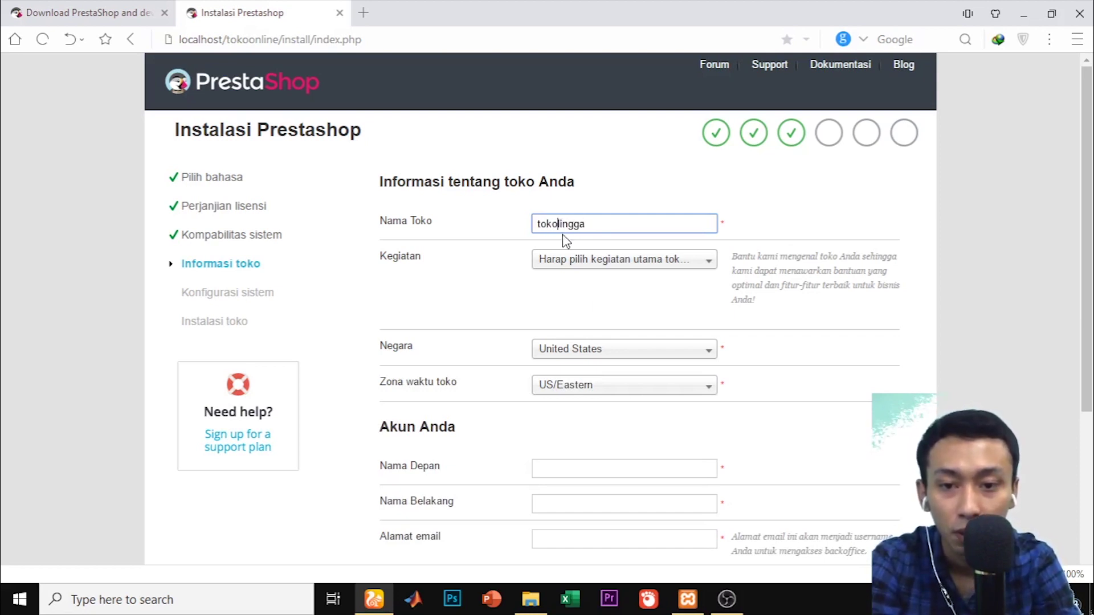
Set activity to Pakaian dan aksesoris, country to Indonesia, and time zone to Singapore
click(597, 276)
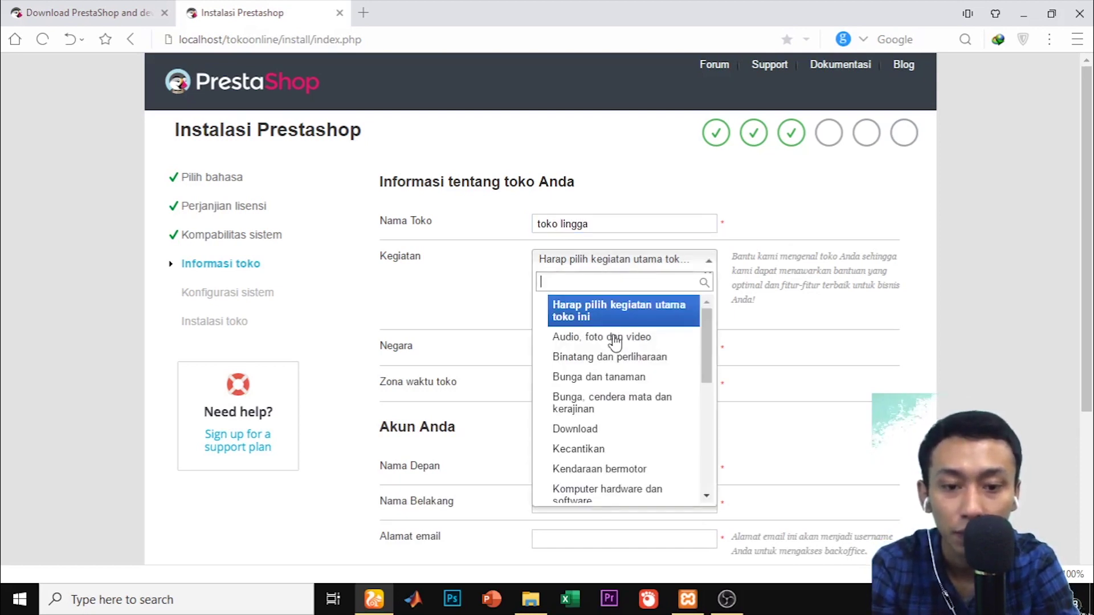
drag(710, 357, 707, 442)
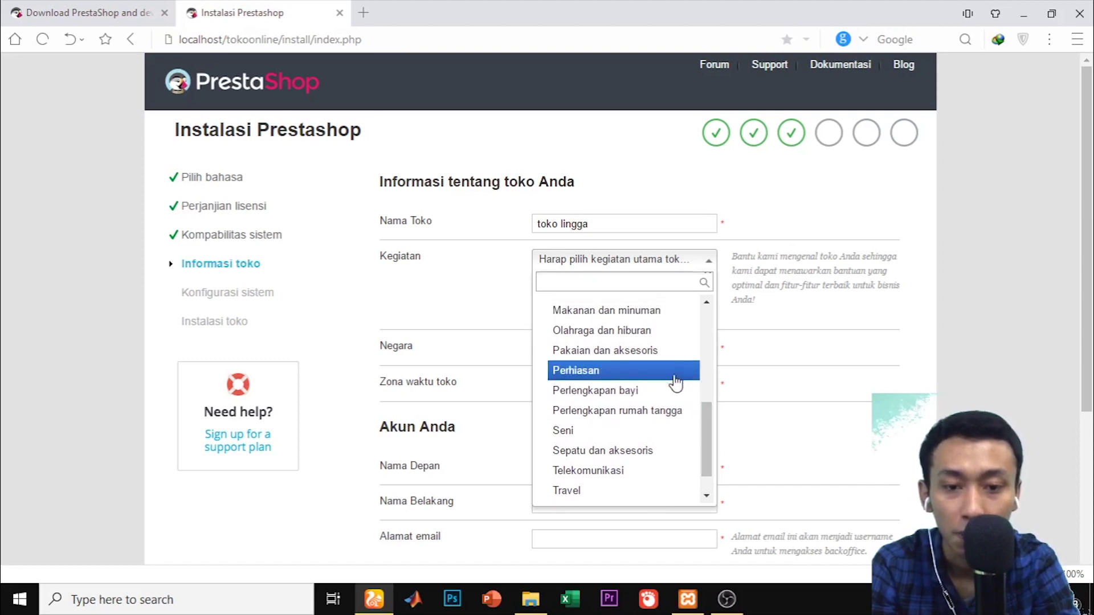
click(667, 351)
click(637, 359)
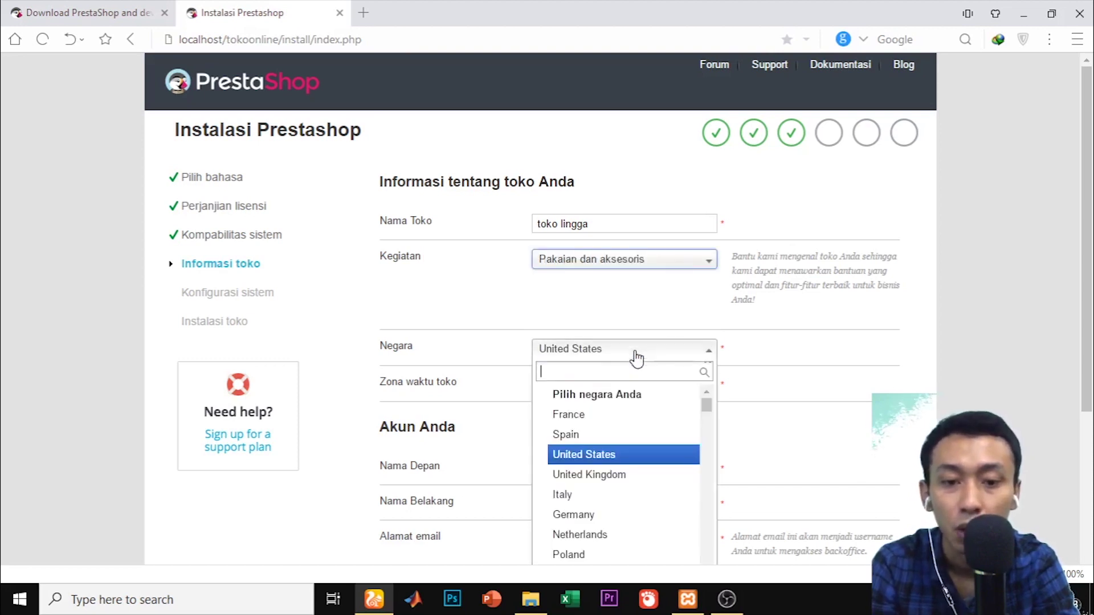
text(in)
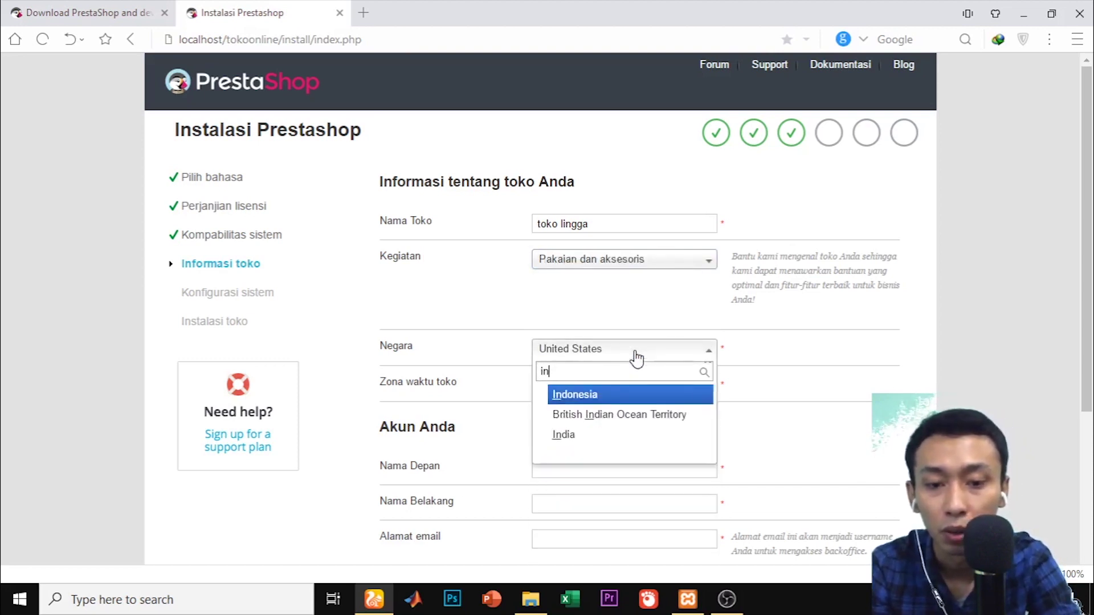
key(Return)
click(644, 394)
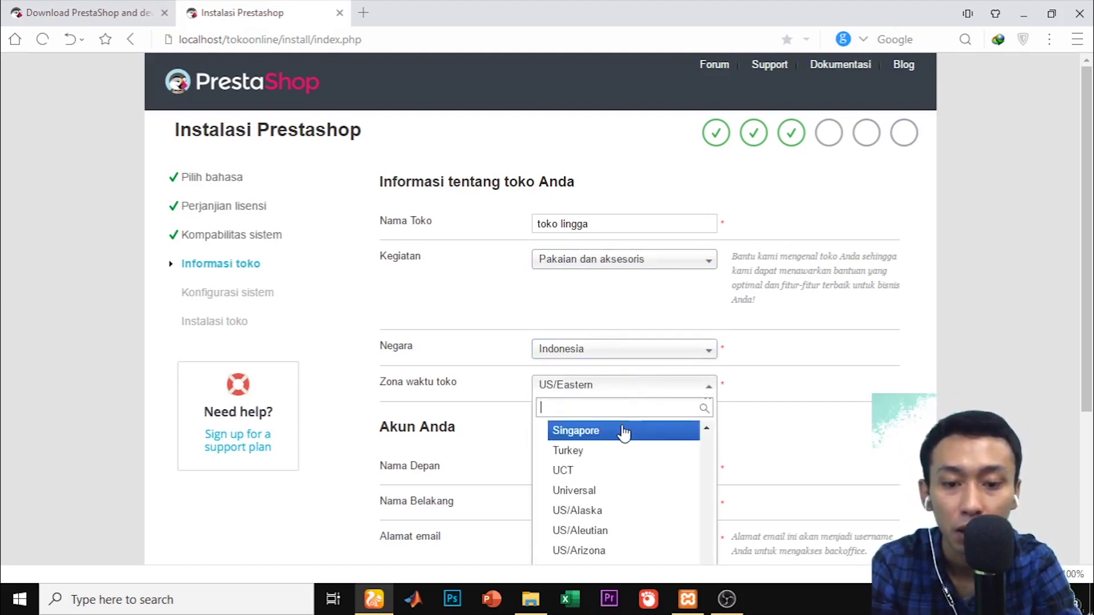
click(622, 434)
scroll(1089, 239, down, 3)
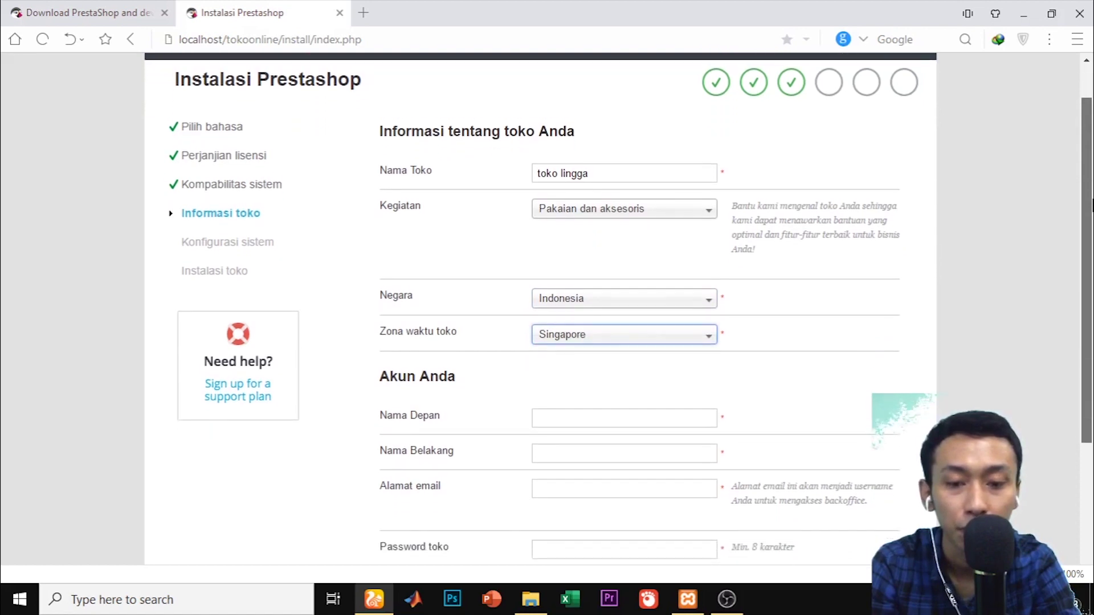
scroll(1089, 265, down, 1)
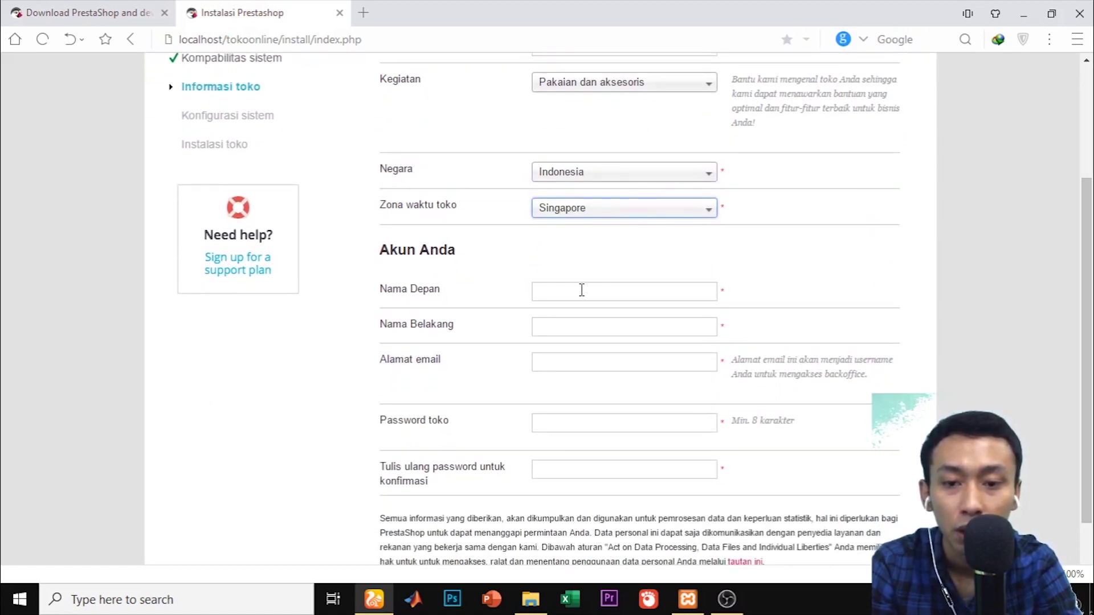
Enter the admin's first name and last name, and fill in the account e-mail
drag(385, 255, 463, 258)
click(573, 299)
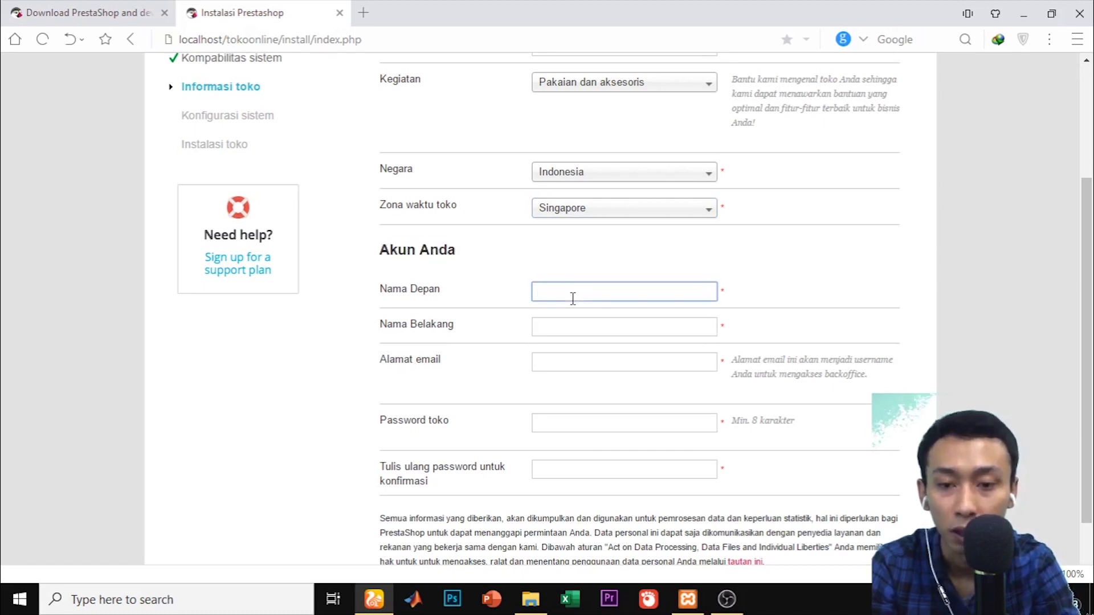
key(Tab)
key(Tab)
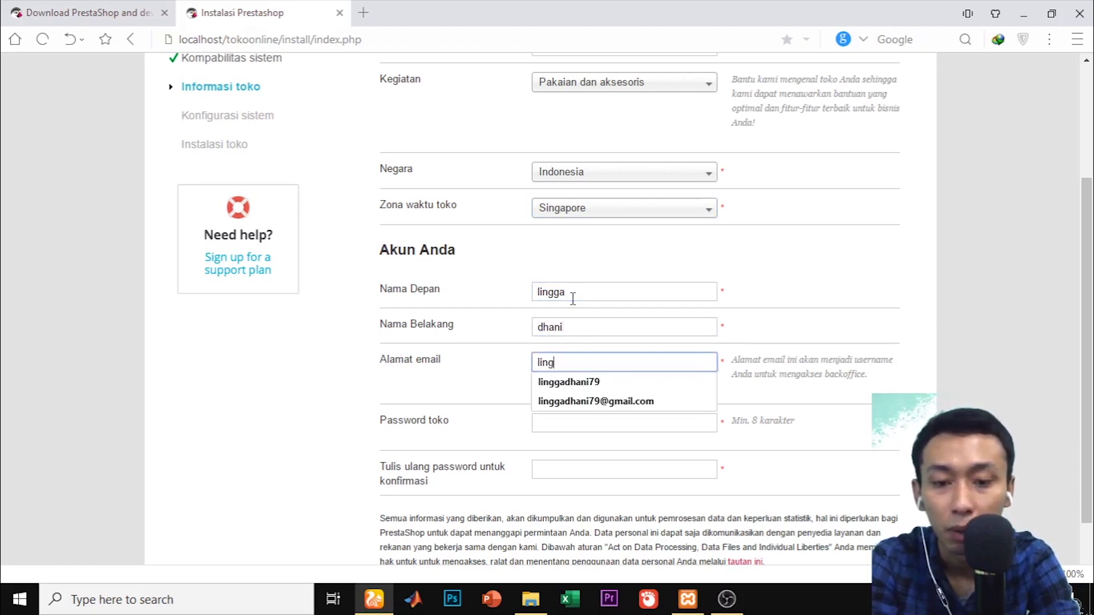
click(599, 402)
Enter and confirm the store password, then continue to database configuration
click(568, 424)
text(•••••••••••)
click(566, 462)
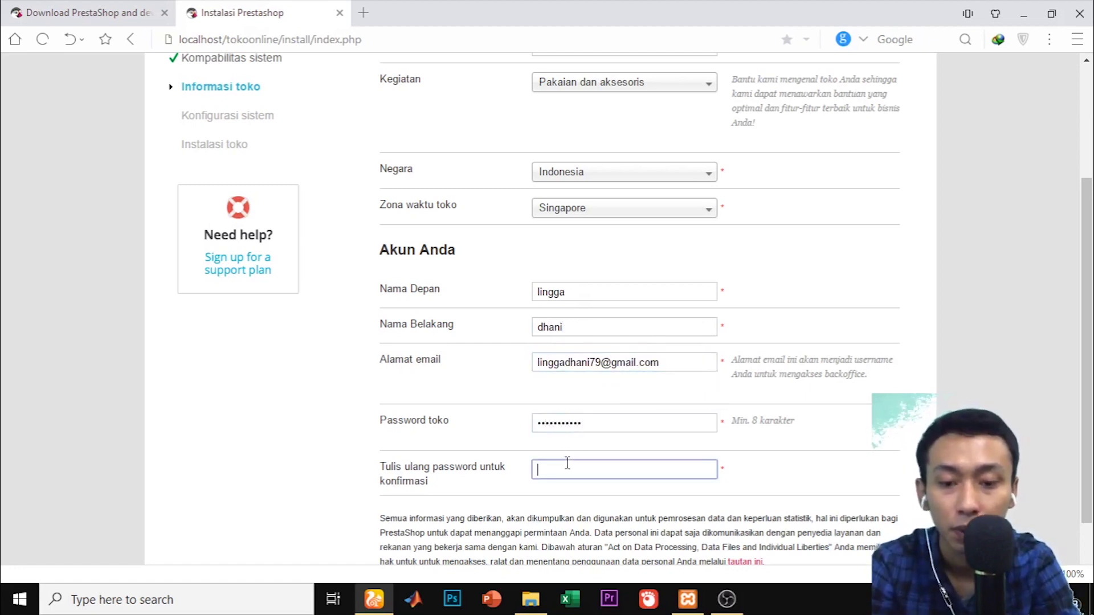
text(•••••••••••)
scroll(1050, 336, down, 2)
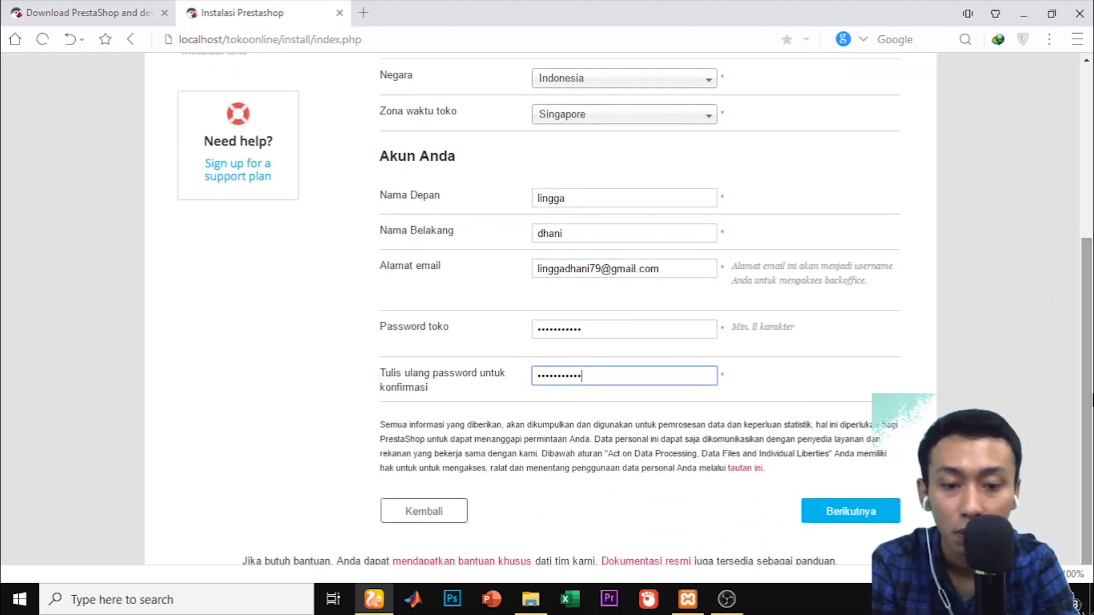
click(873, 512)
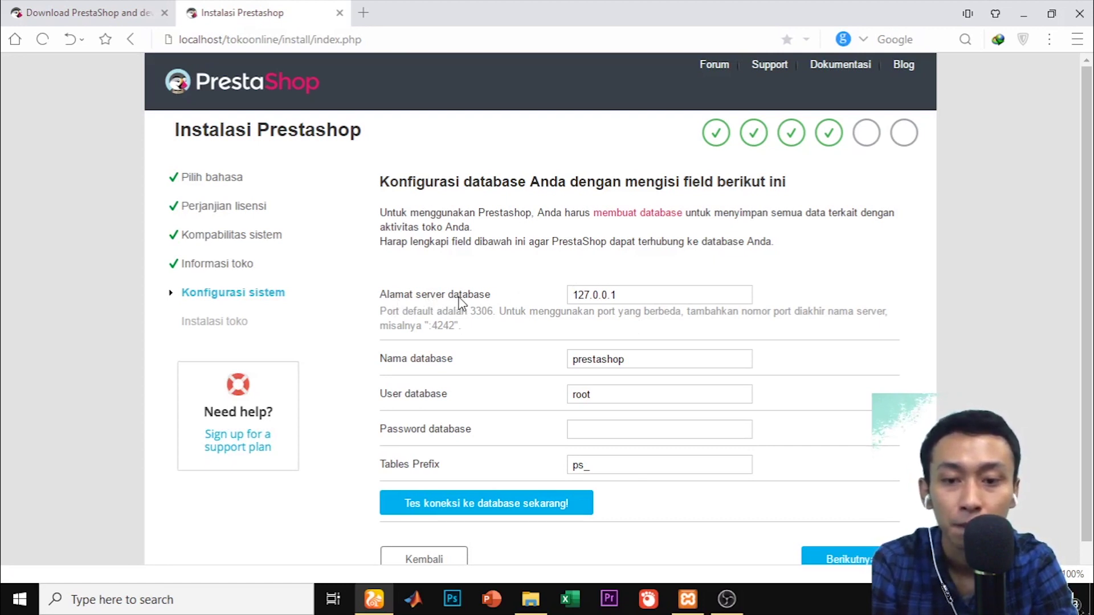
Highlight the 127.0.0.1 database server field and open a new blank browser tab
double_click(635, 290)
click(635, 290)
double_click(637, 290)
click(639, 289)
double_click(642, 287)
click(642, 287)
double_click(669, 290)
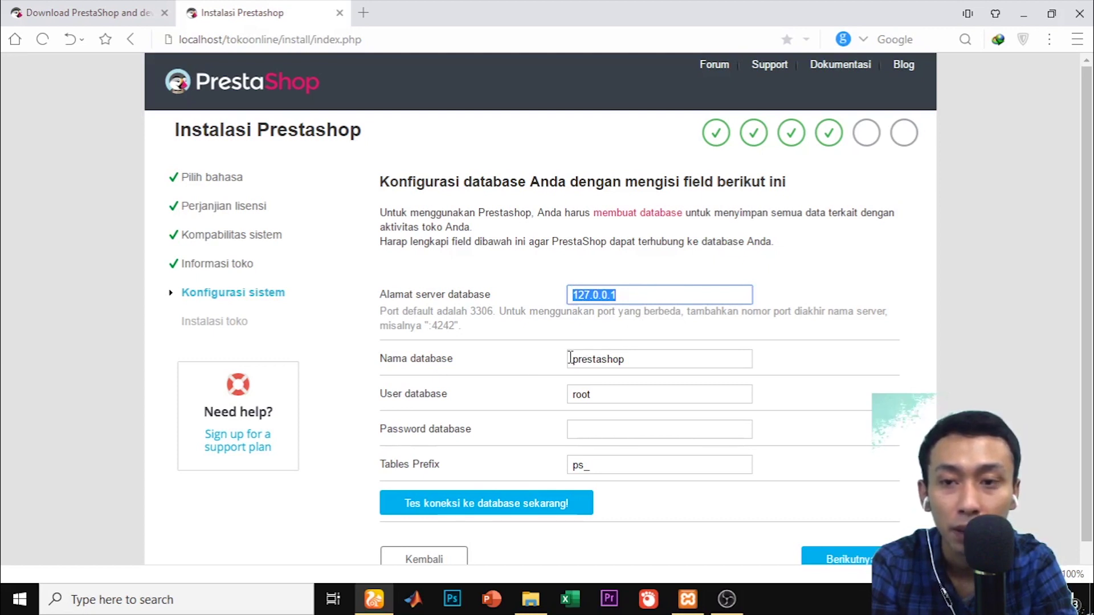
click(366, 10)
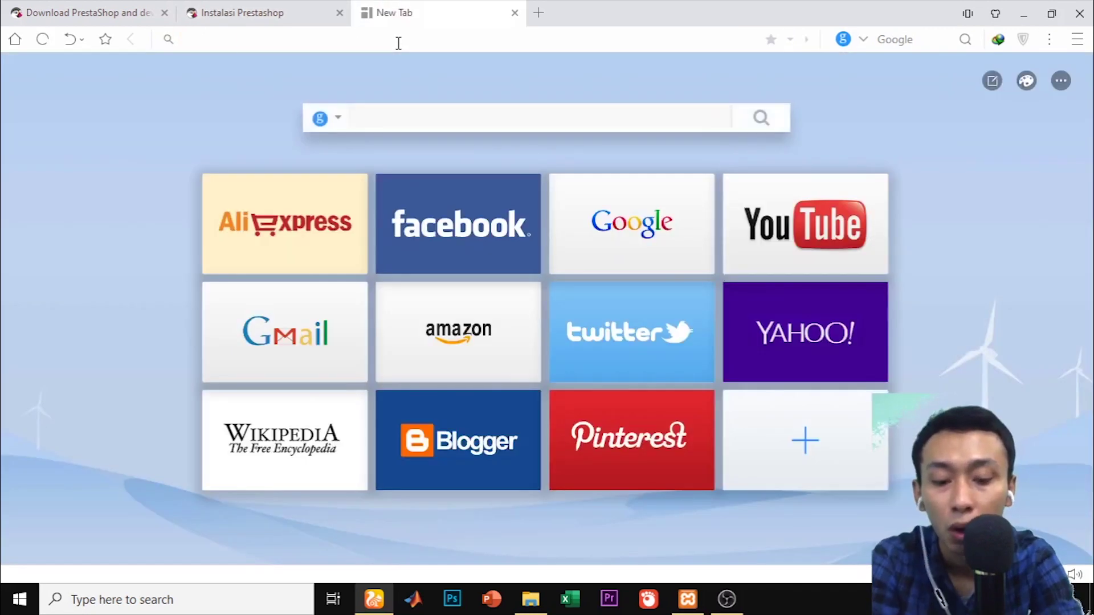
Create an empty database named prestashop at localhost/phpmyadmin, then return to the Instalasi Prestashop tab
text(localhost/)
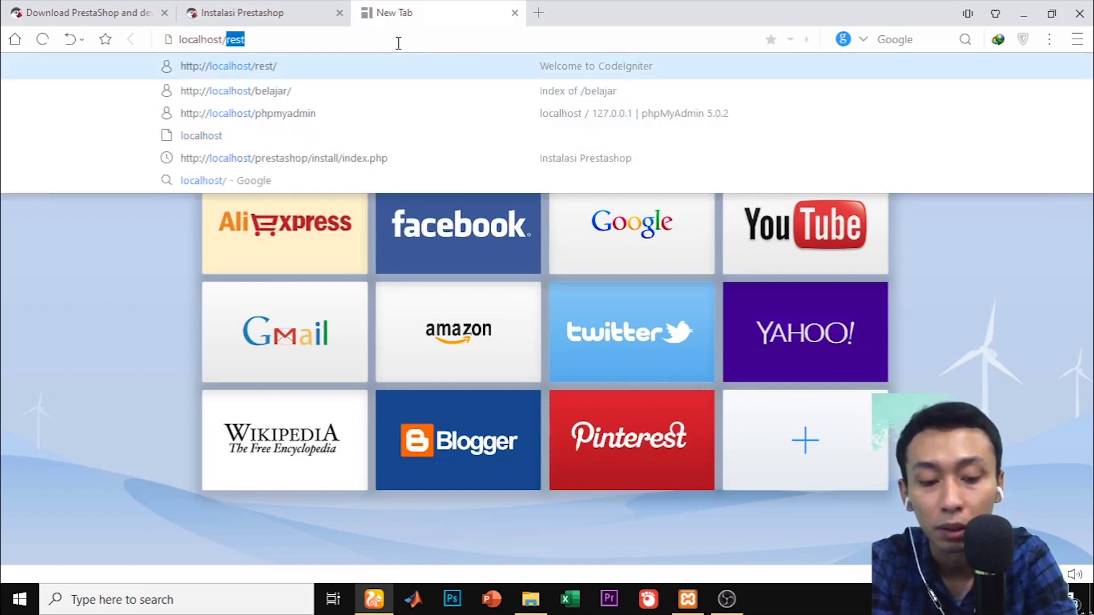
text(phpmyadmin)
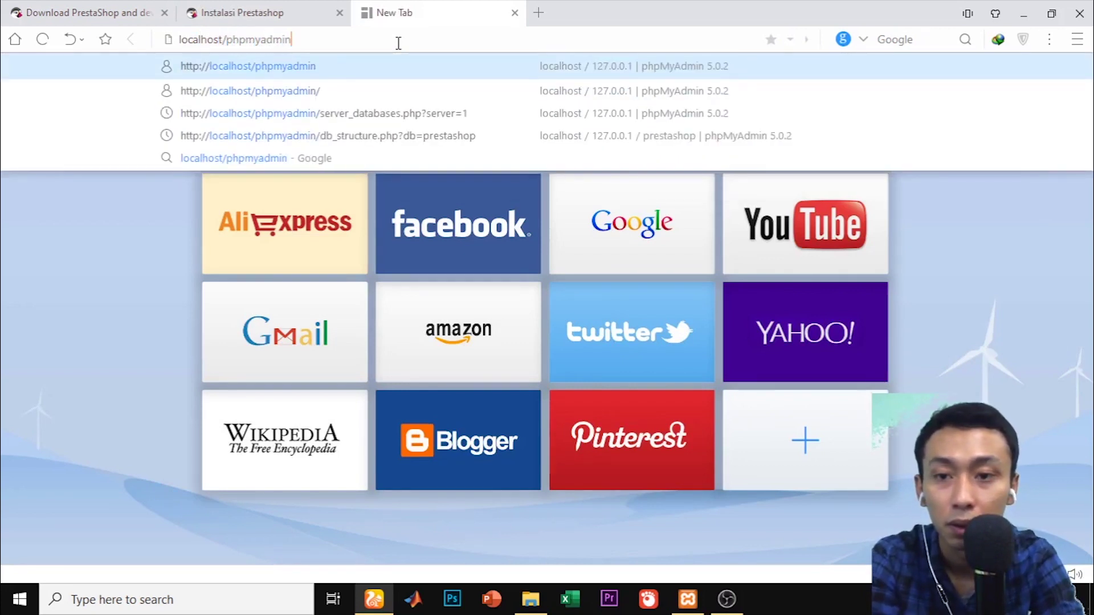
key(Return)
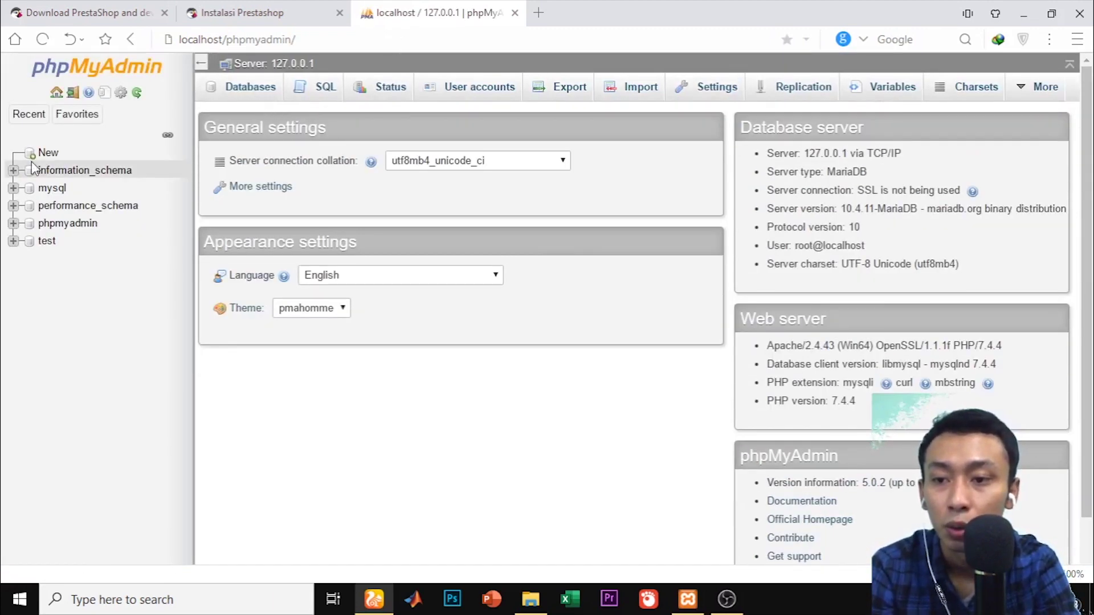
click(48, 154)
click(307, 199)
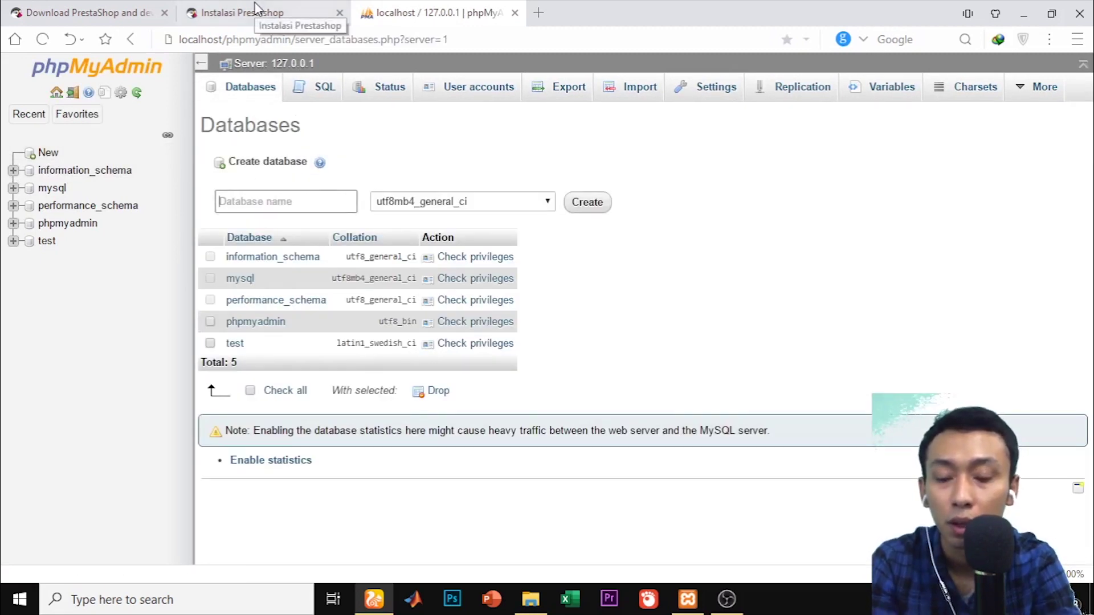
text(prestashop)
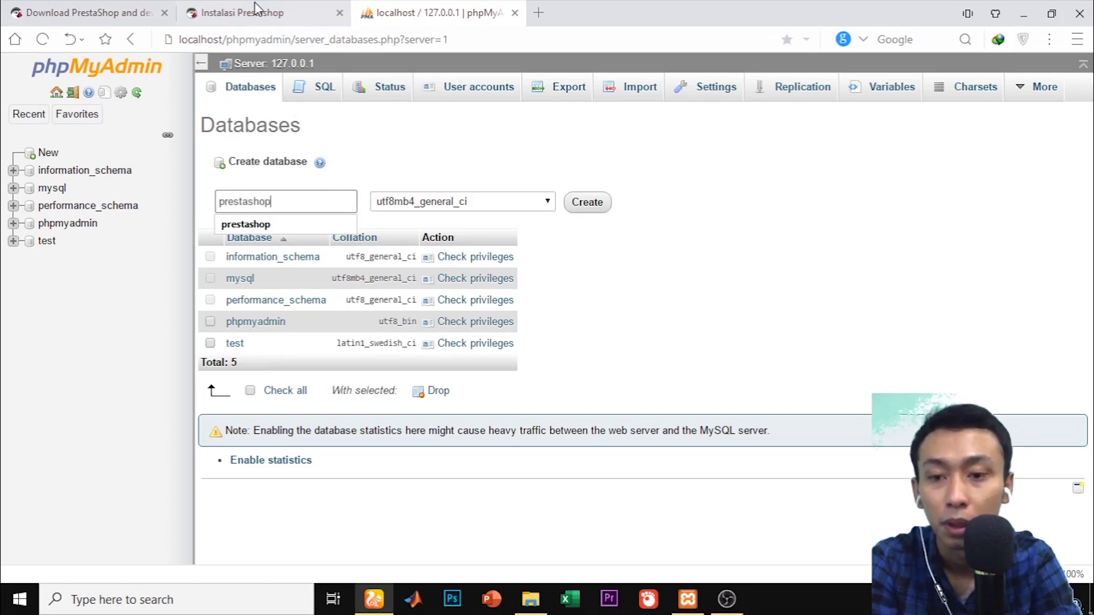
click(587, 201)
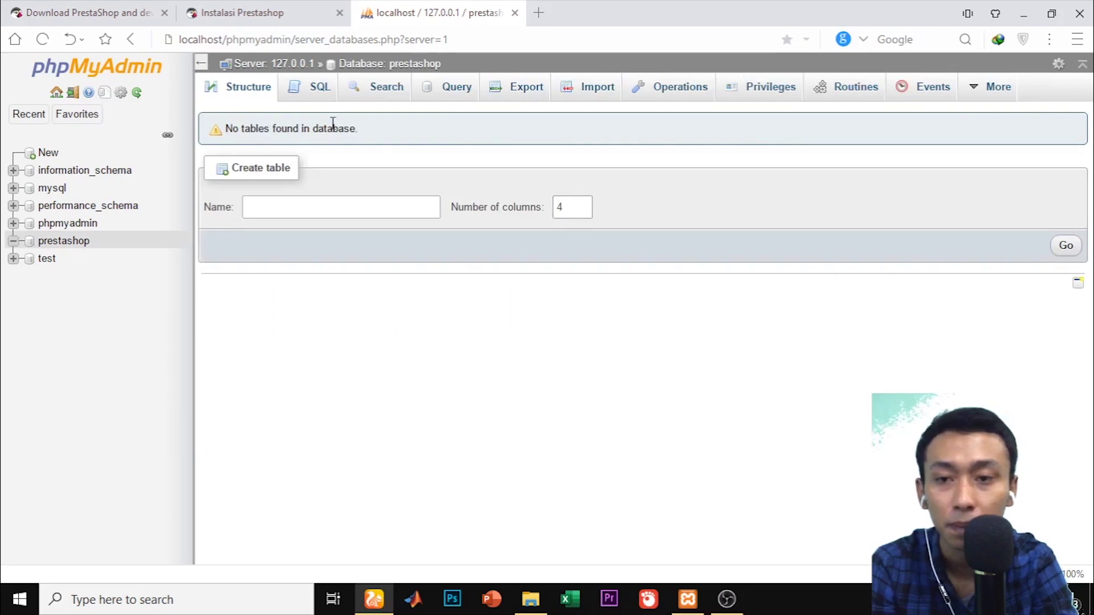
click(276, 11)
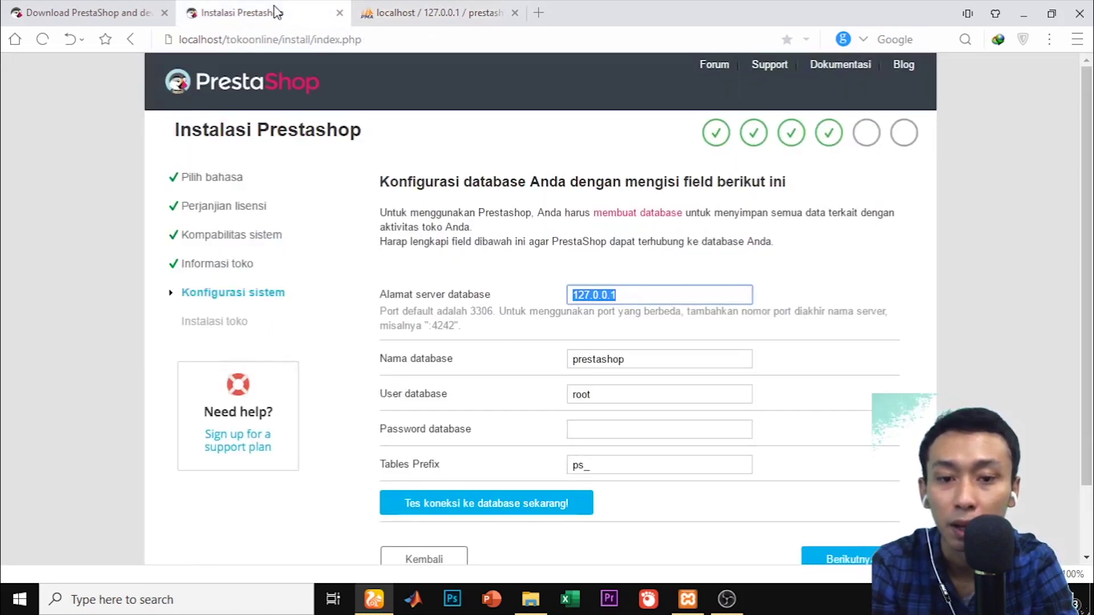
Confirm the database name reads prestashop and run the installation through Berikutnya
scroll(898, 314, down, 1)
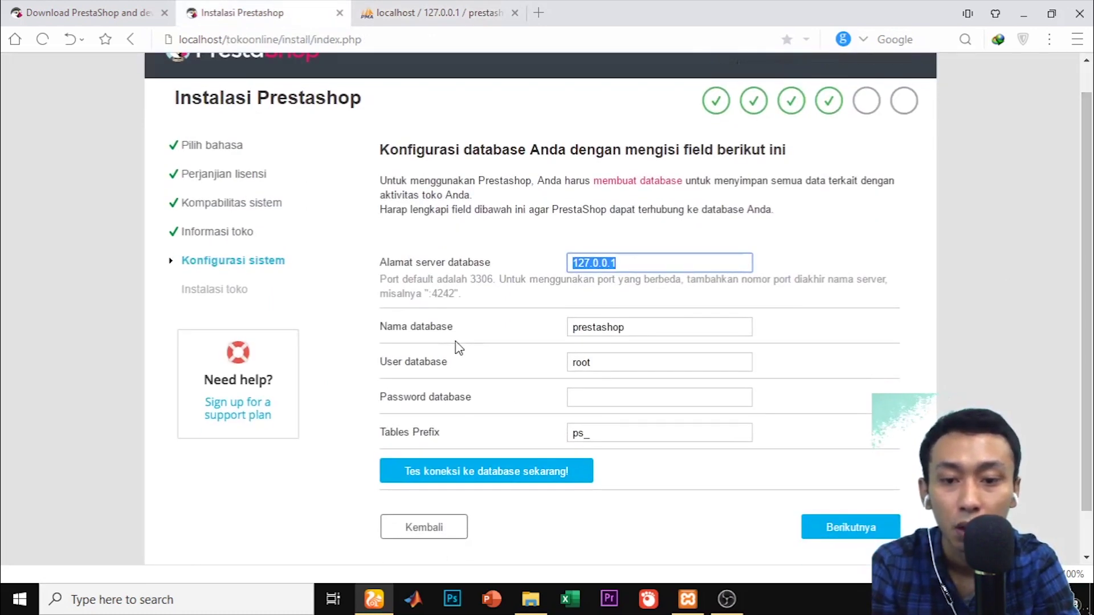
drag(574, 328, 622, 327)
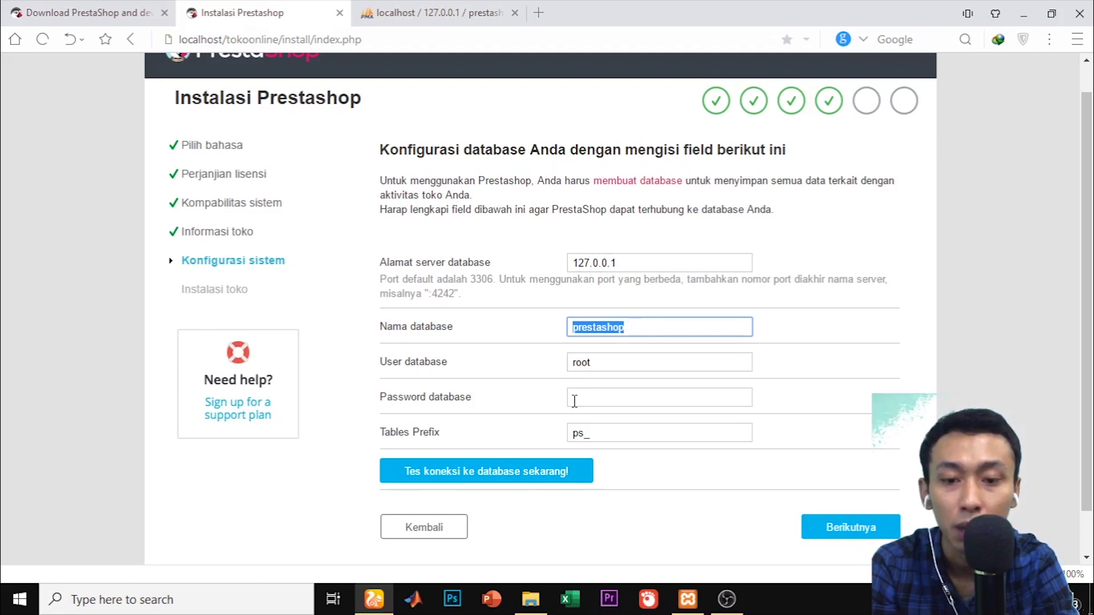
scroll(1040, 328, down, 1)
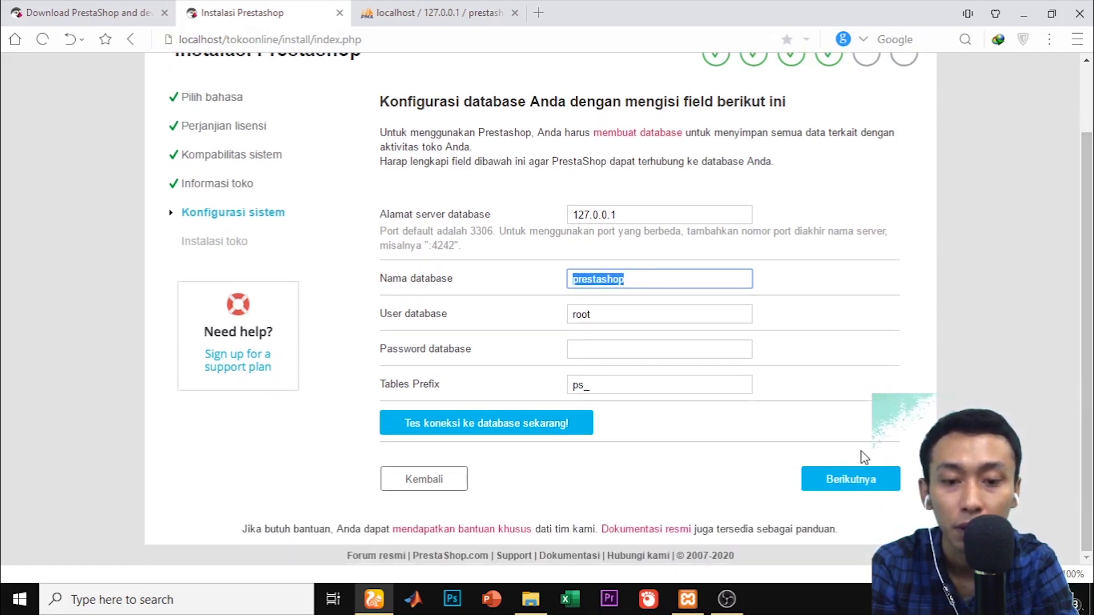
click(843, 482)
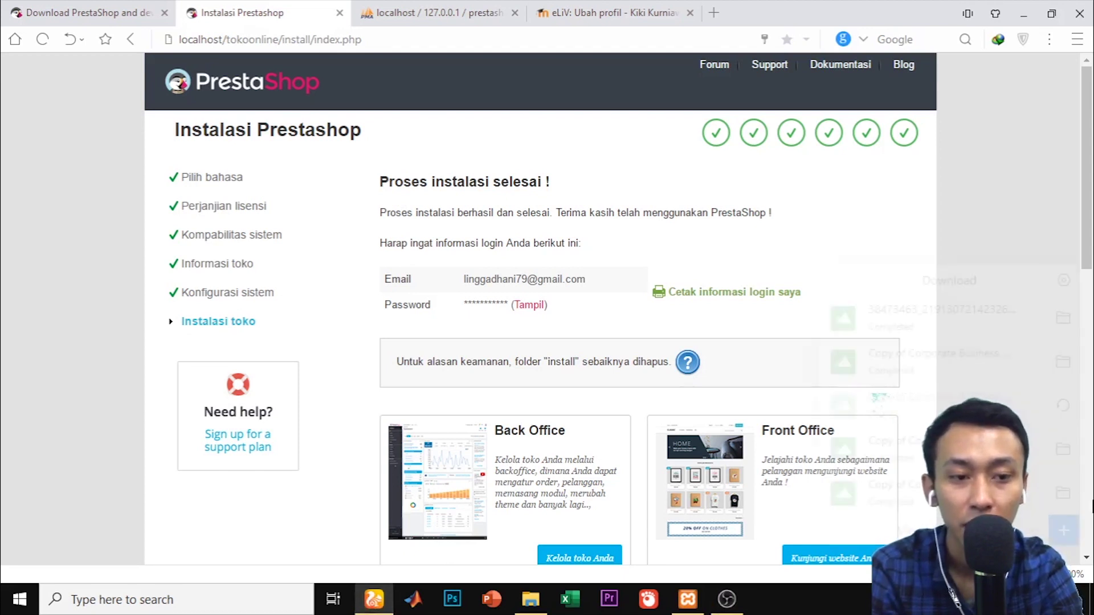
Open the toko lingga storefront via Kunjungi website Anda, then return to the installer tab
scroll(1090, 225, down, 2)
scroll(1090, 225, down, 1)
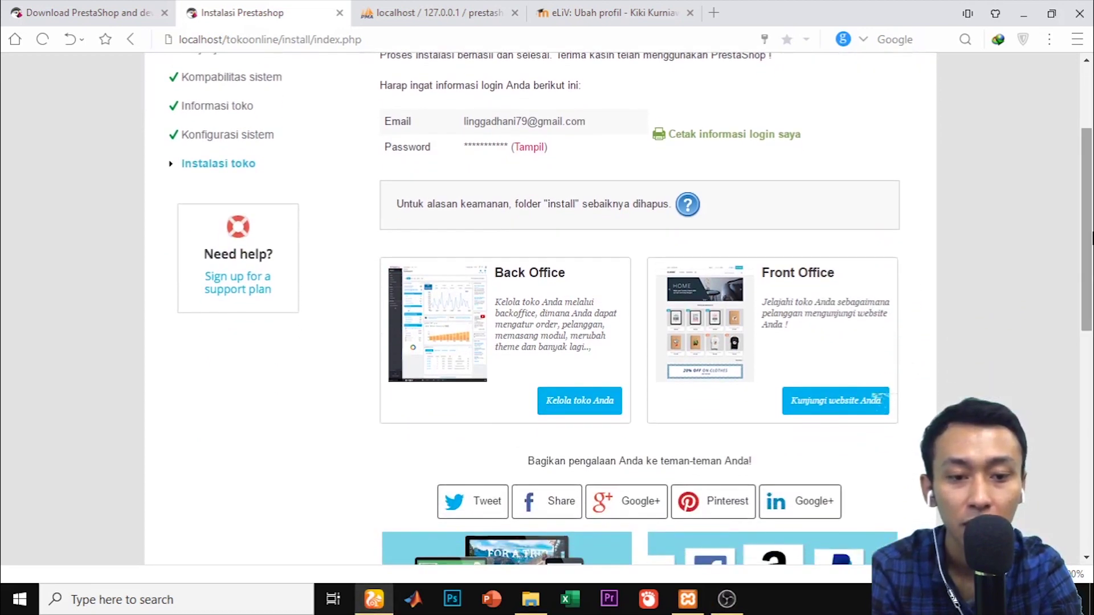
click(833, 406)
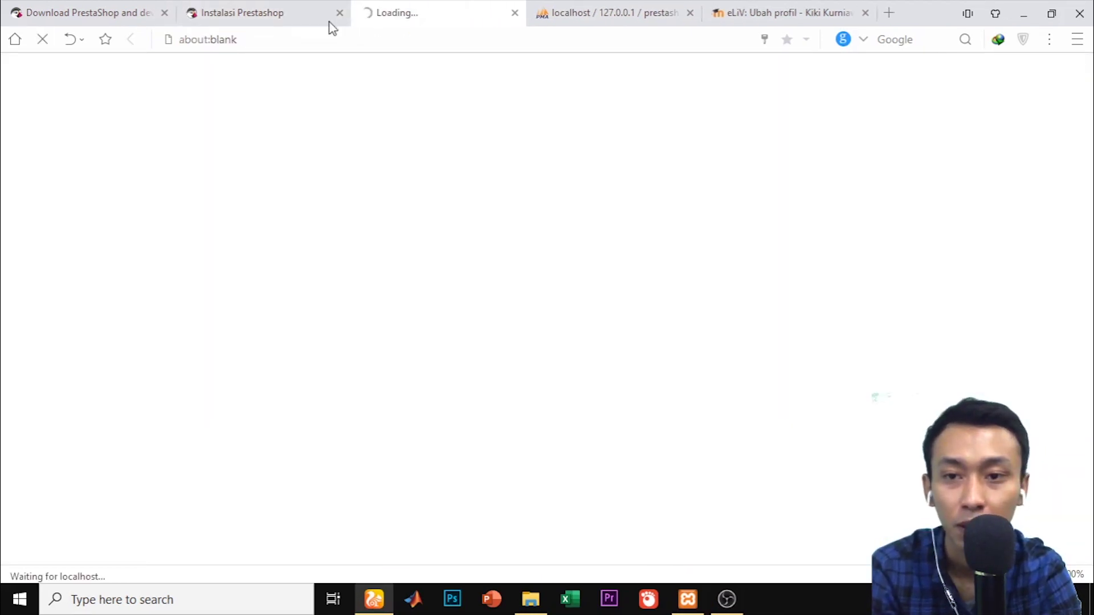
click(286, 14)
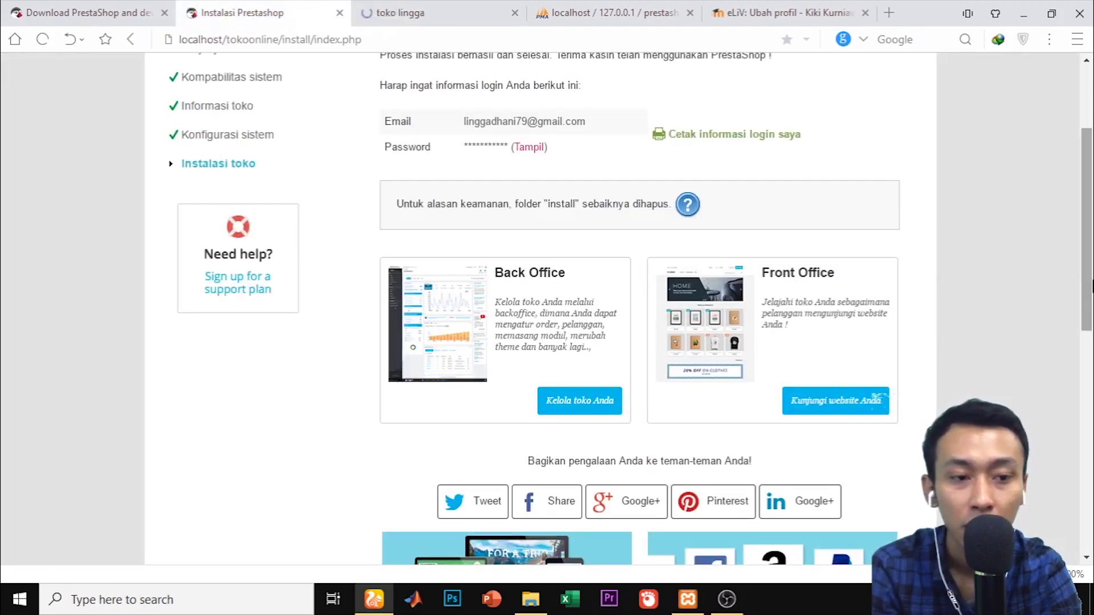
scroll(593, 273, up, 2)
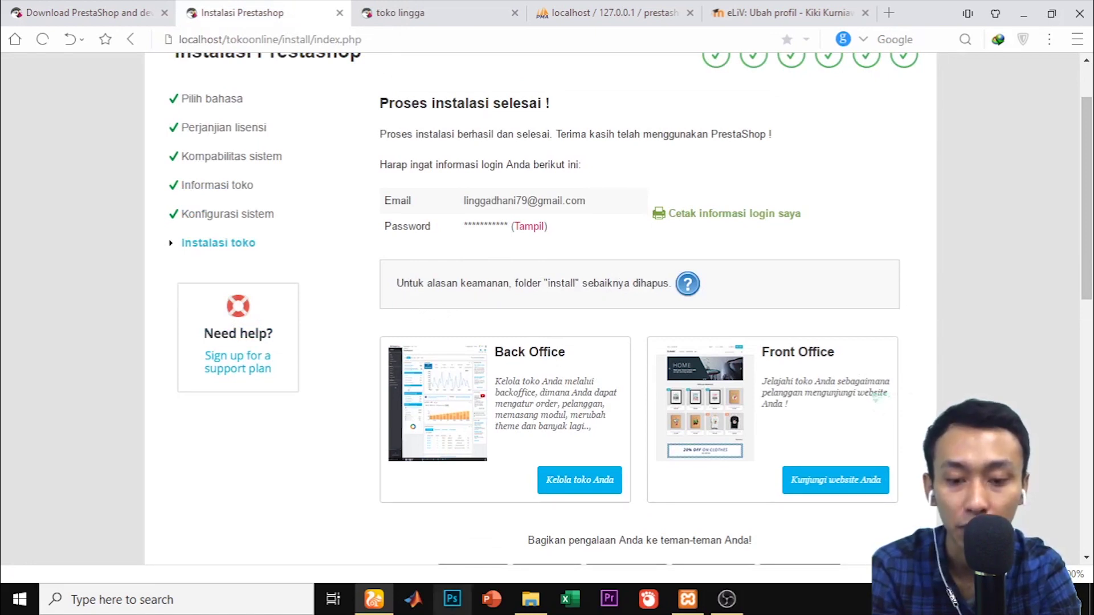
Delete the install folder from C:\xampp\htdocs\tokoonline and bring the browser back to the front
click(531, 598)
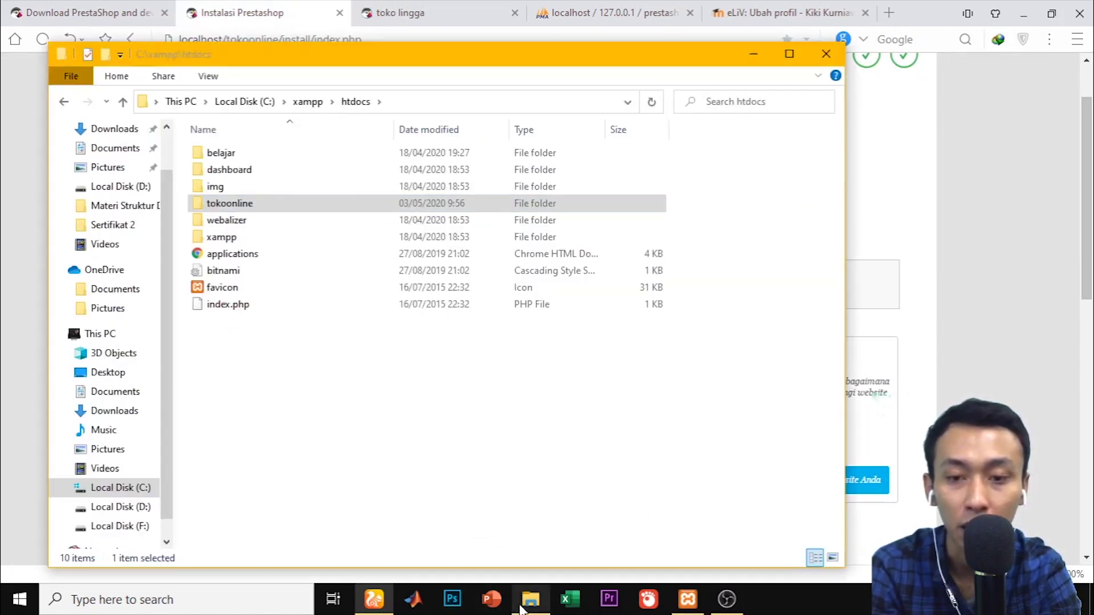
double_click(266, 205)
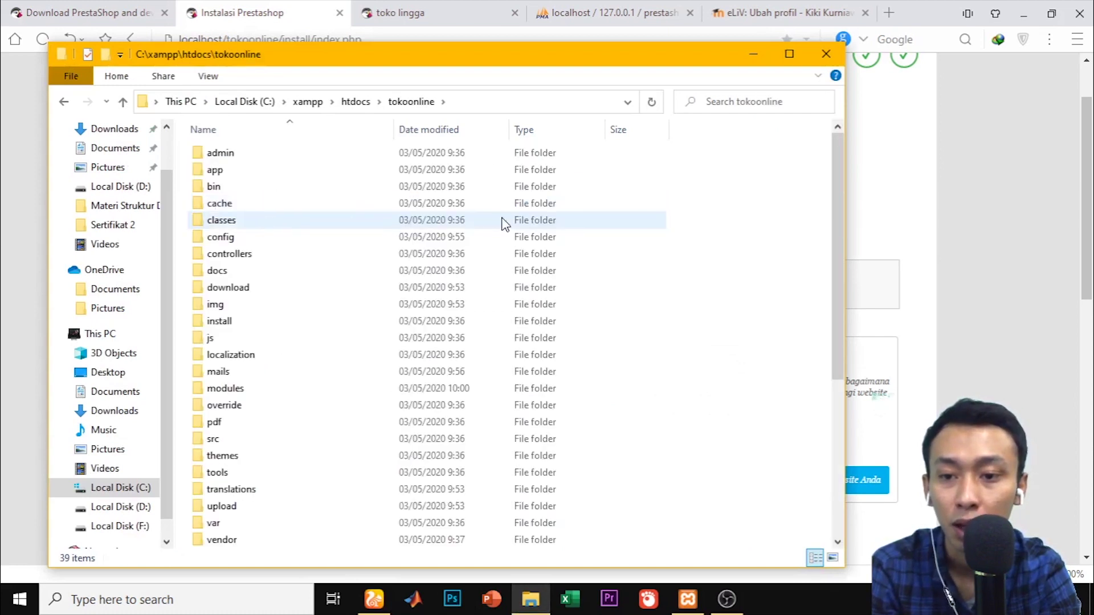
click(243, 328)
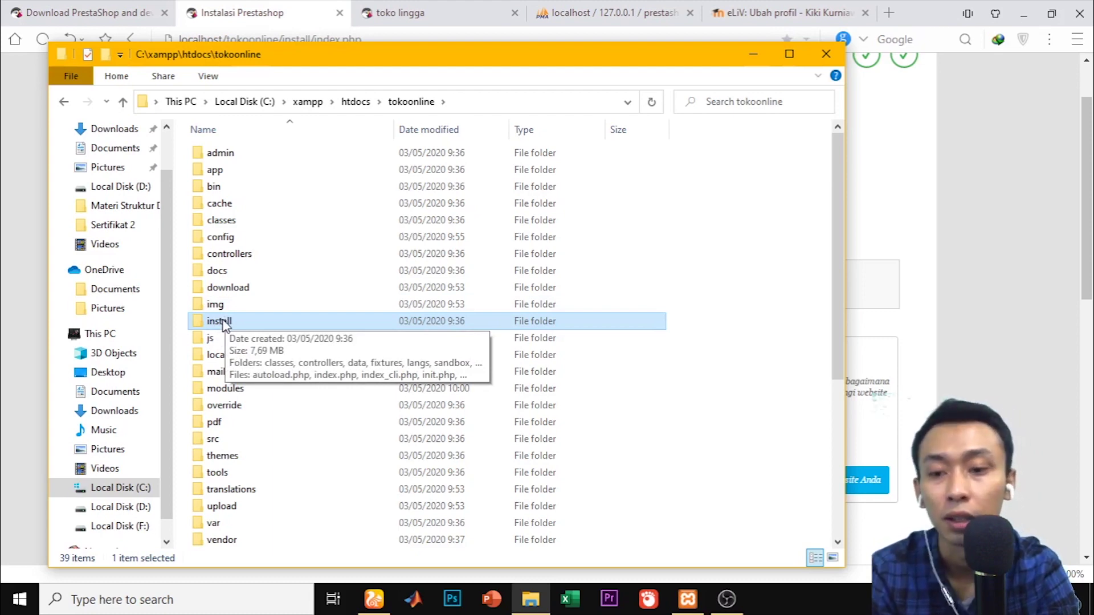
key(Delete)
key(Return)
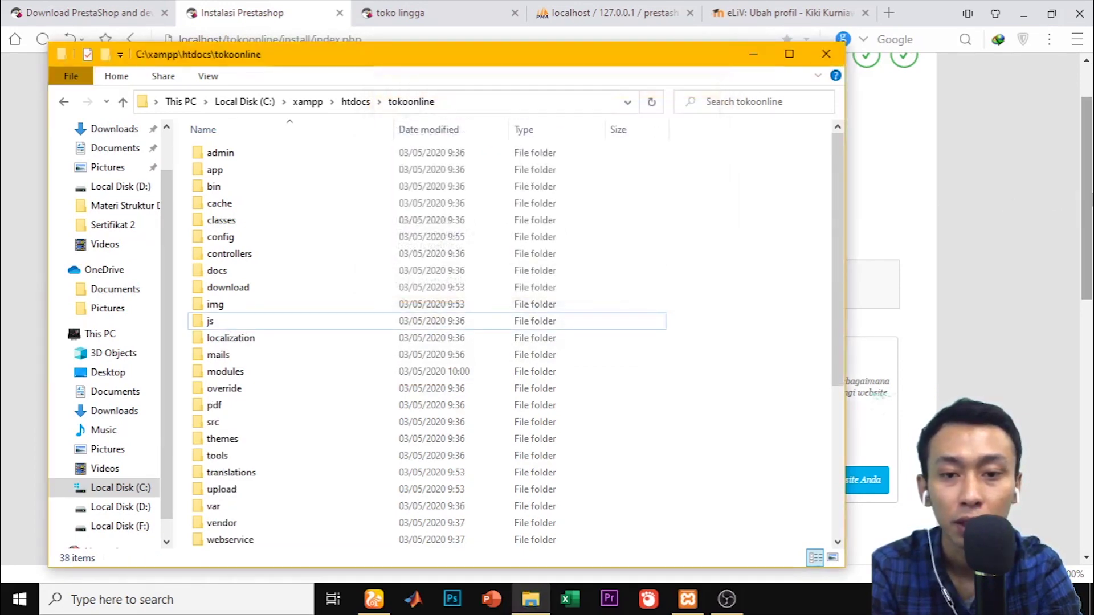
click(1092, 196)
scroll(729, 143, up, 1)
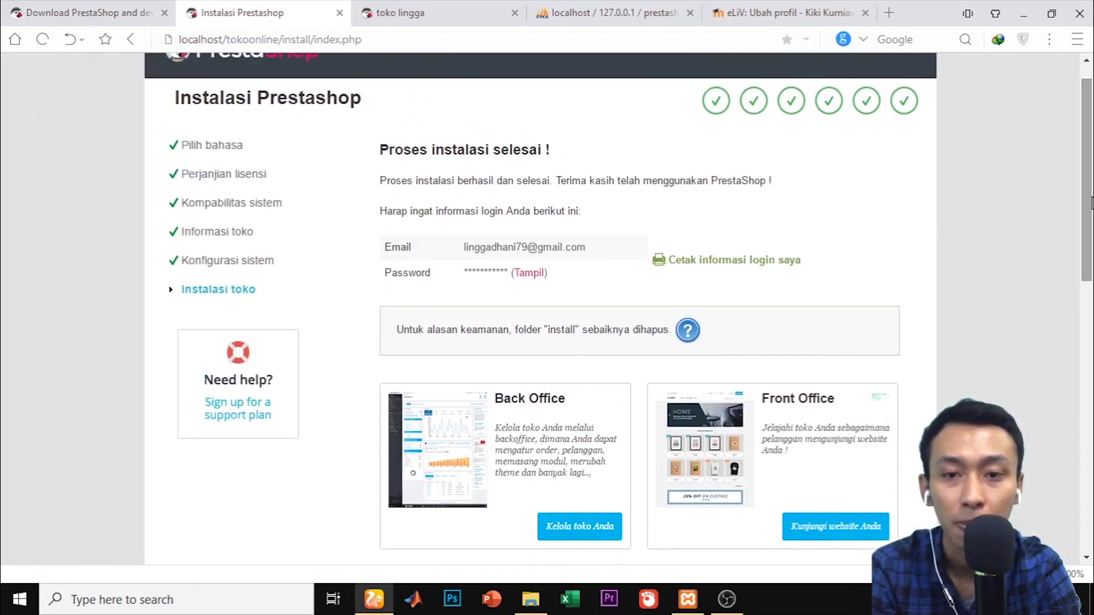
Switch to the toko lingga tab and scroll through its slider and POPULER products
click(473, 16)
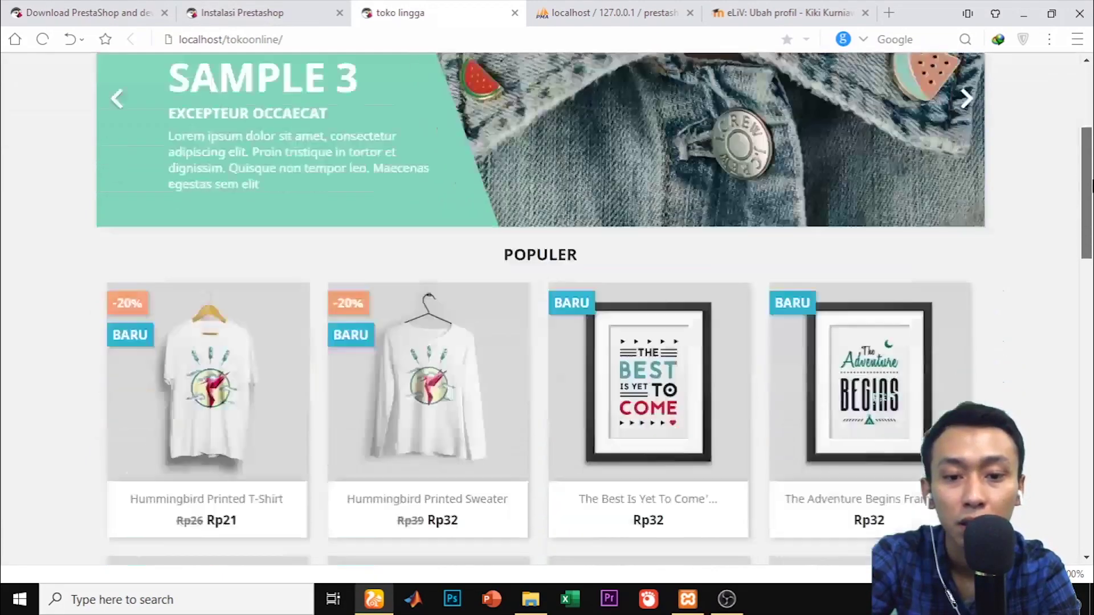
scroll(1091, 188, down, 5)
mouse_move(1091, 188)
mouse_down()
mouse_move(1090, 422)
mouse_move(1088, 198)
mouse_up()
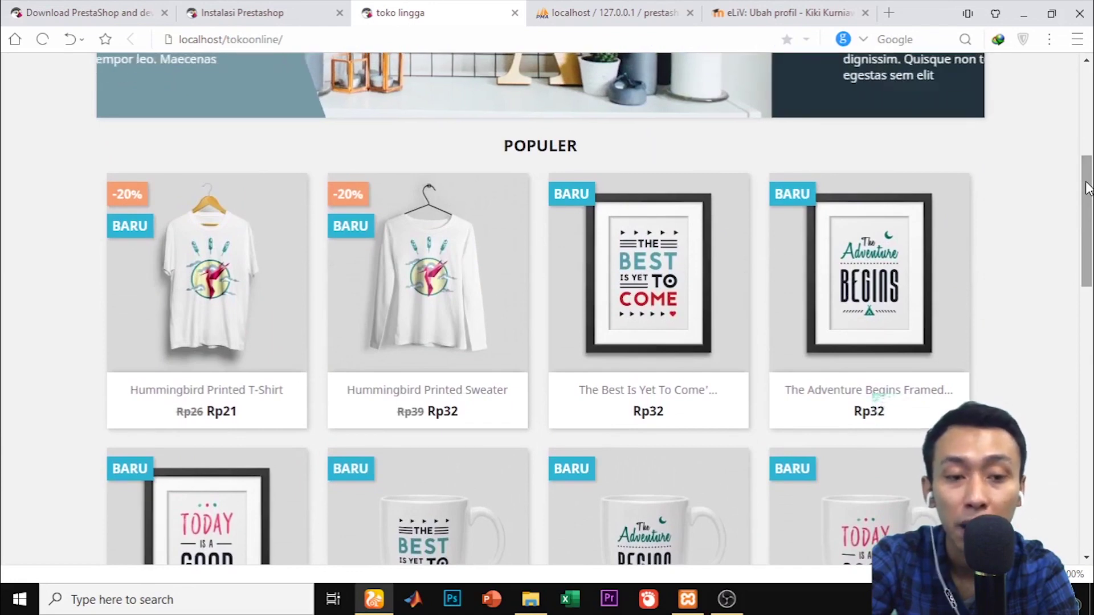
drag(1089, 188, 1089, 108)
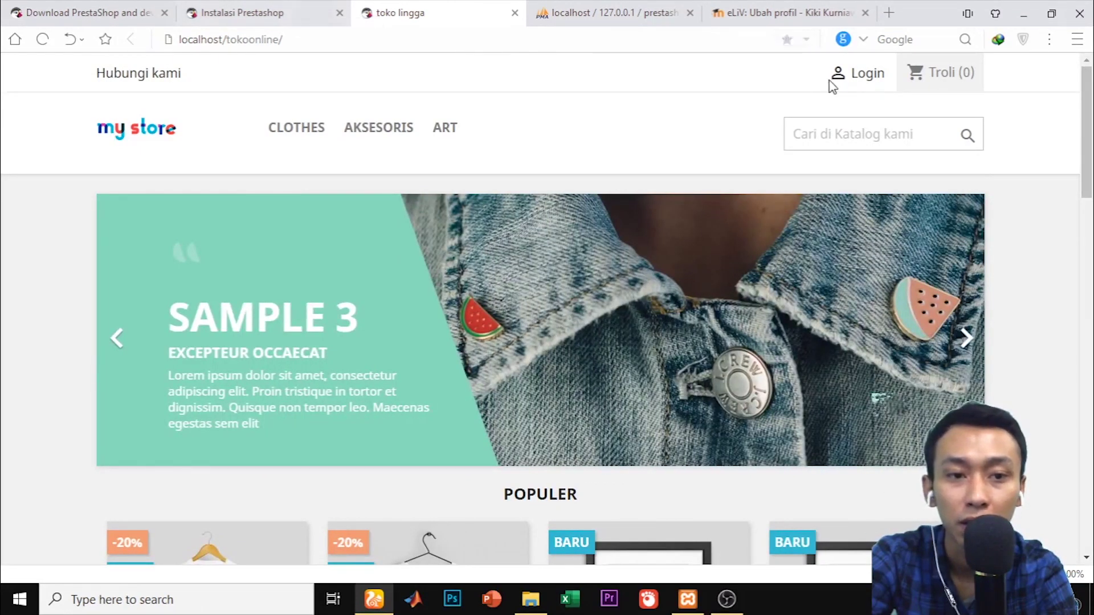
Attempt a storefront login with the admin email and password, then return to the installer tab
click(868, 83)
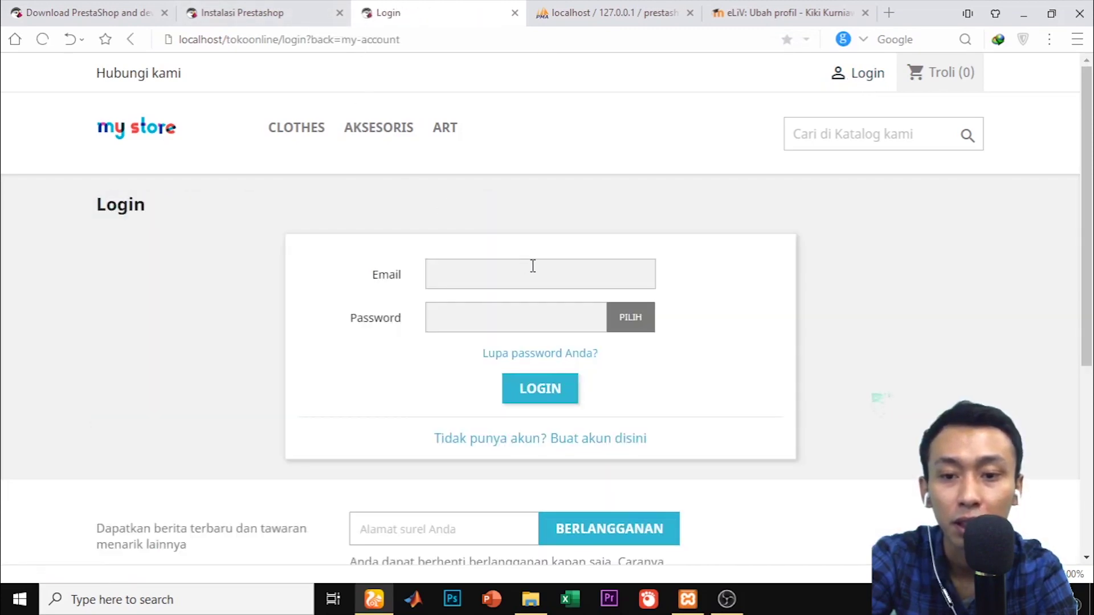
click(532, 266)
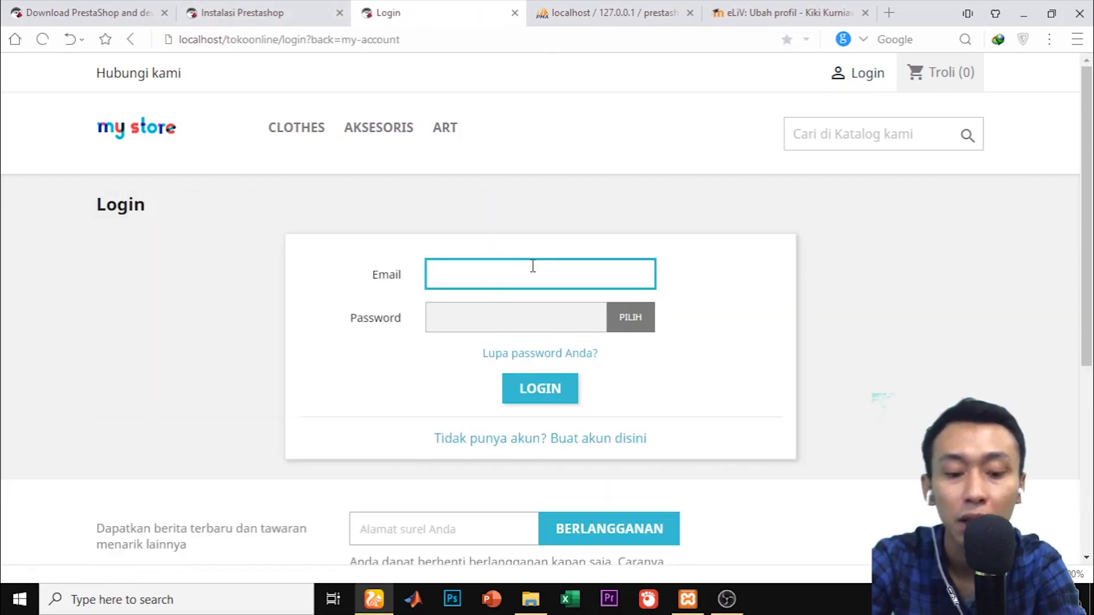
click(532, 267)
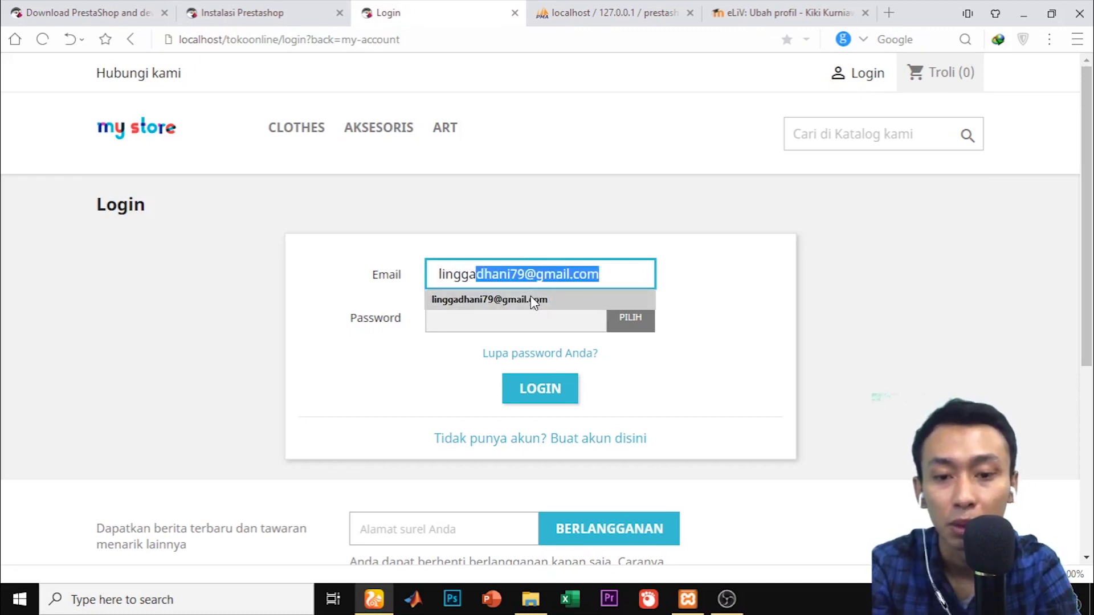
click(531, 297)
click(516, 318)
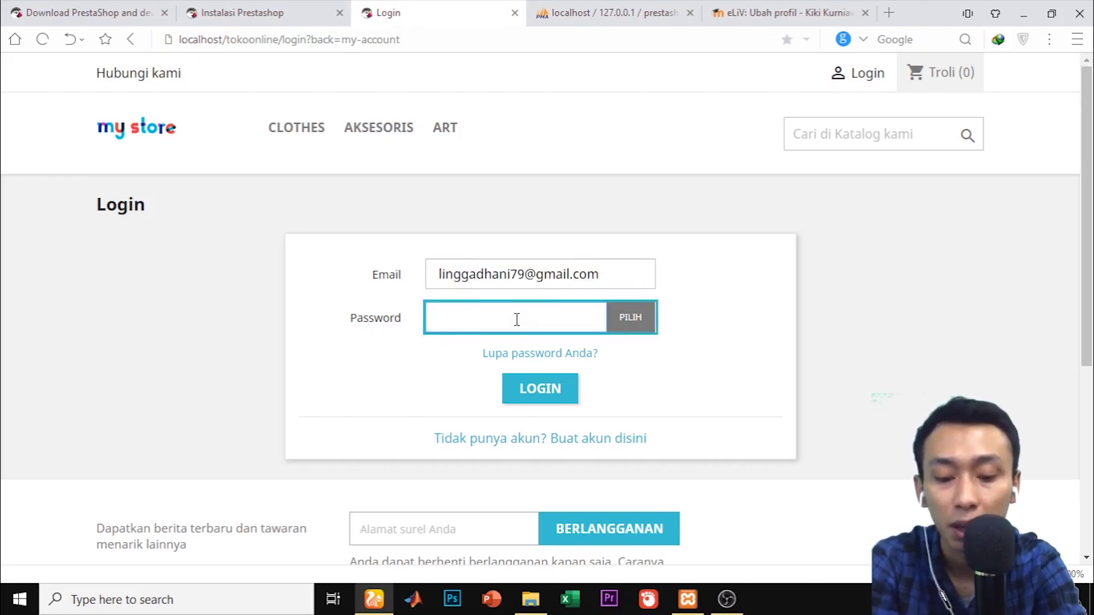
text(******)
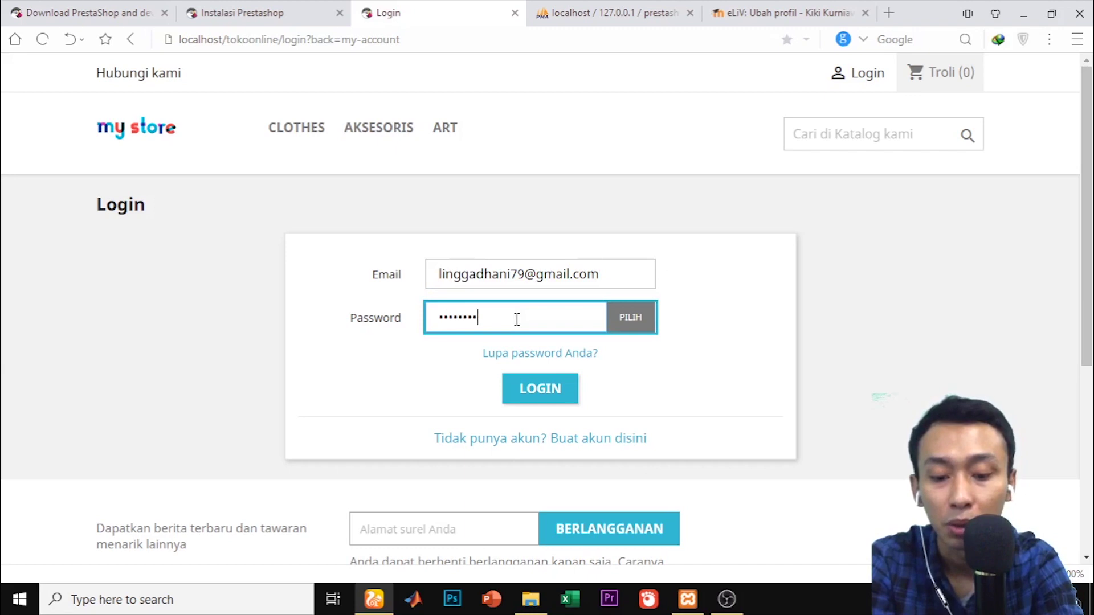
click(550, 390)
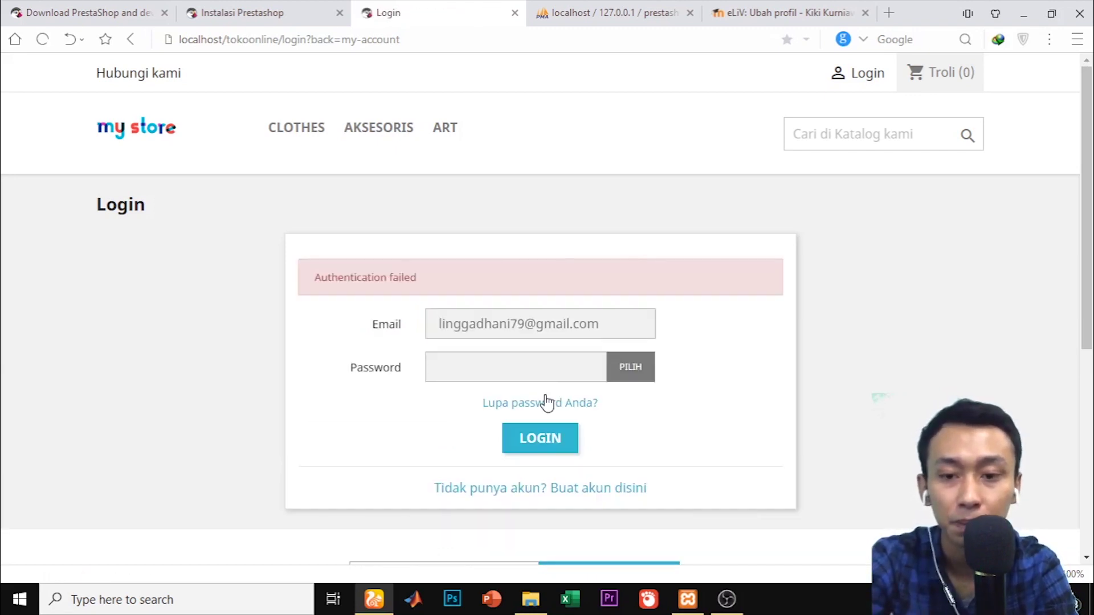
click(284, 8)
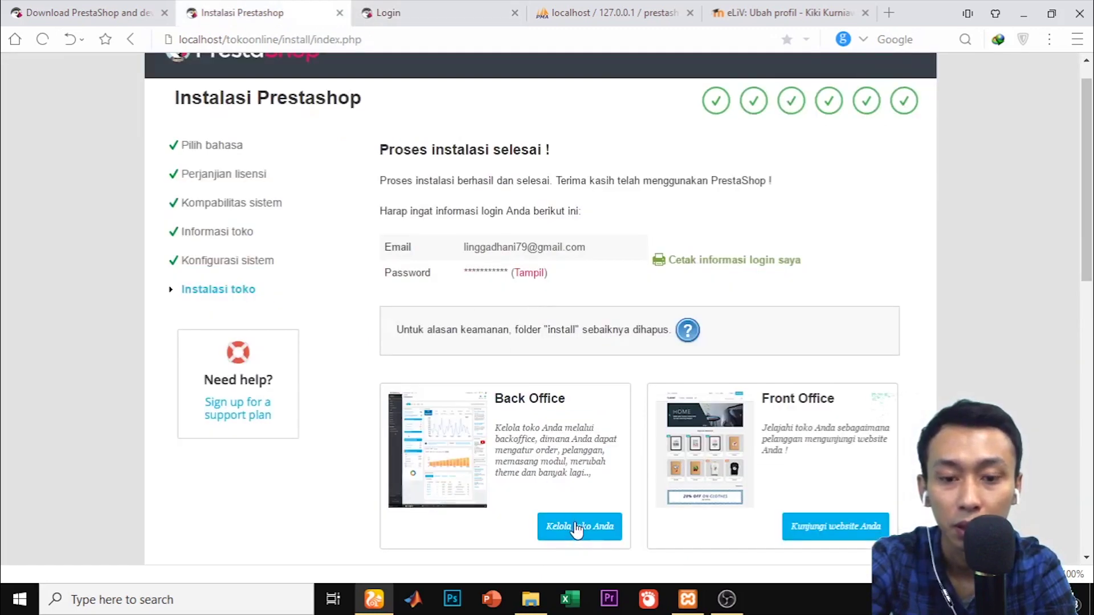
Open the back-office login from 'Kelola toko Anda', recheck the failed storefront login tab, and come back
click(576, 526)
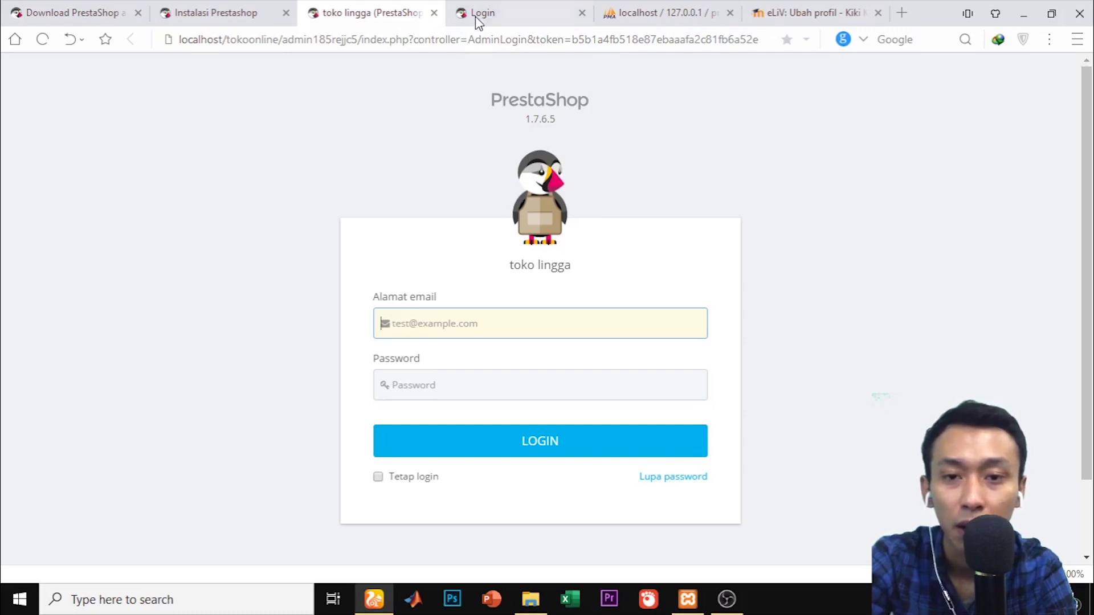
click(479, 17)
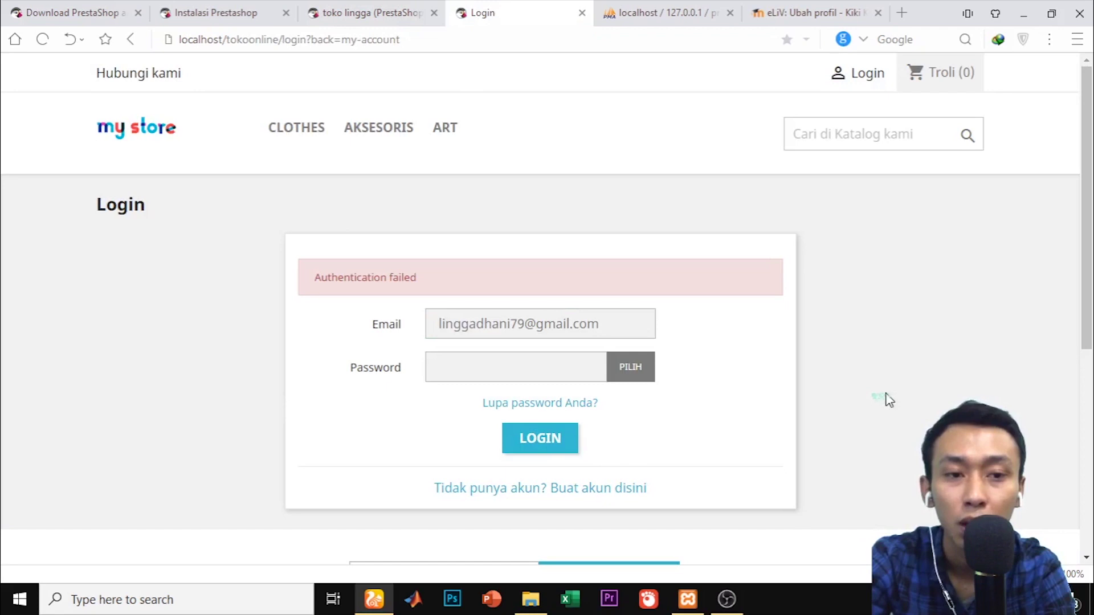
scroll(1092, 262, down, 2)
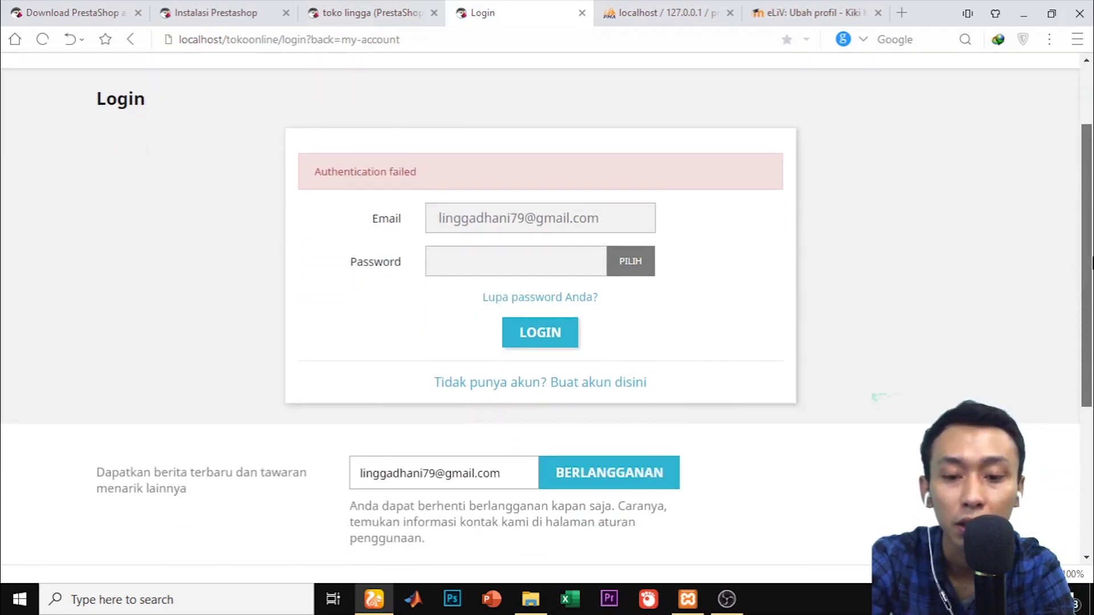
scroll(1091, 263, up, 2)
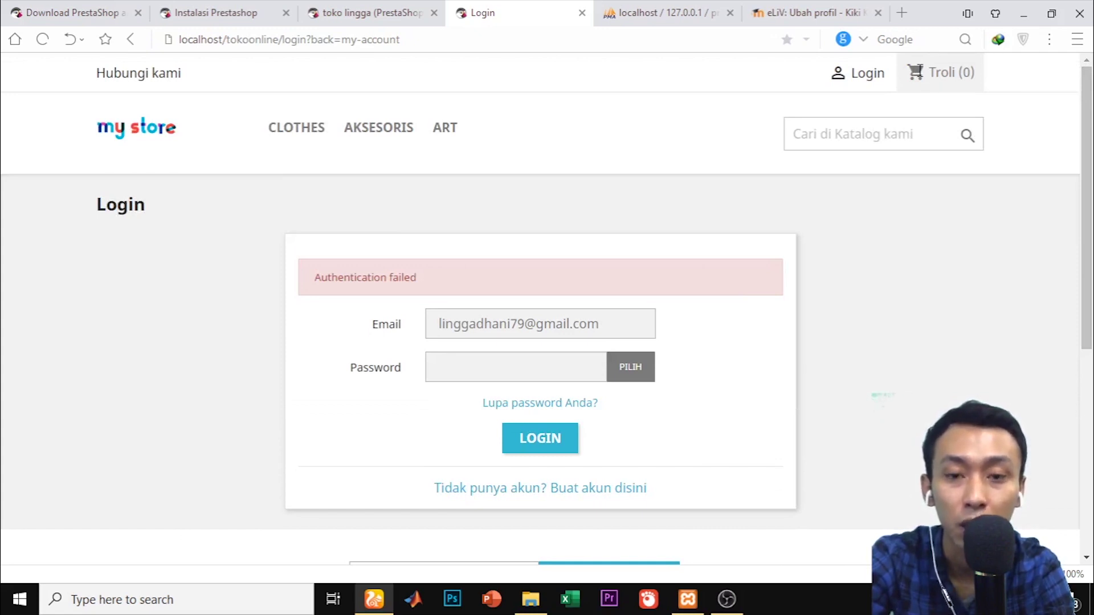
click(387, 9)
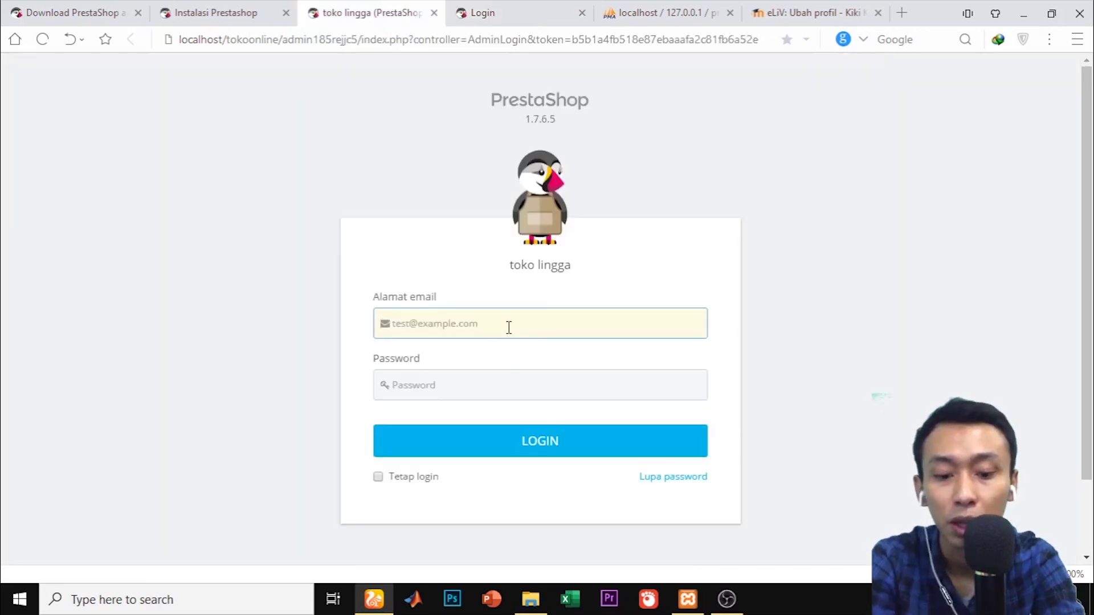
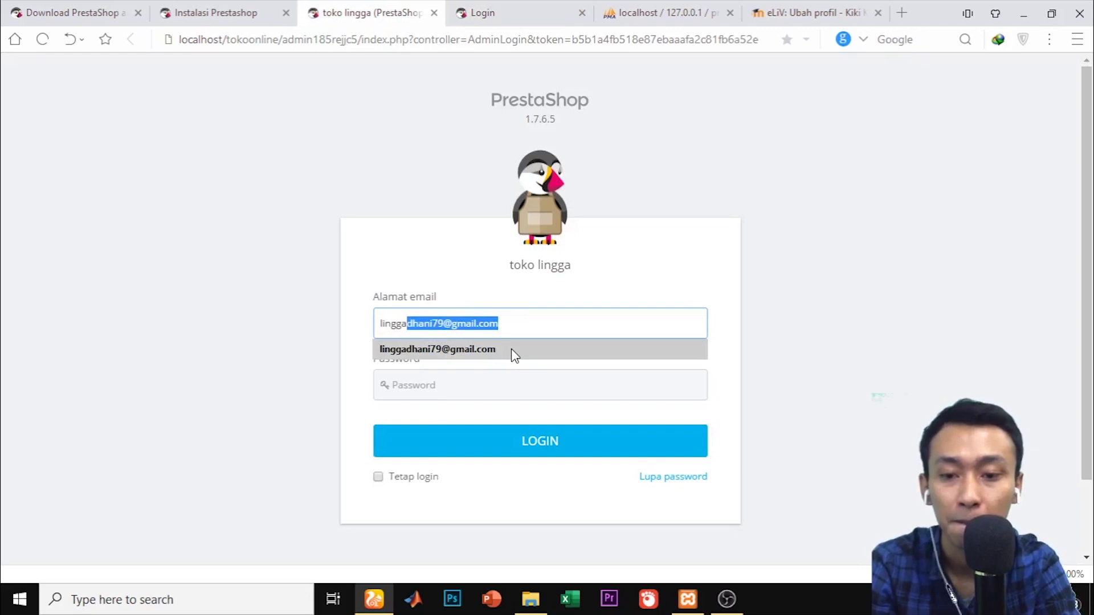
Sign in with the saved admin email and the admin password
click(511, 349)
click(479, 381)
text(•••••••••••)
key(Return)
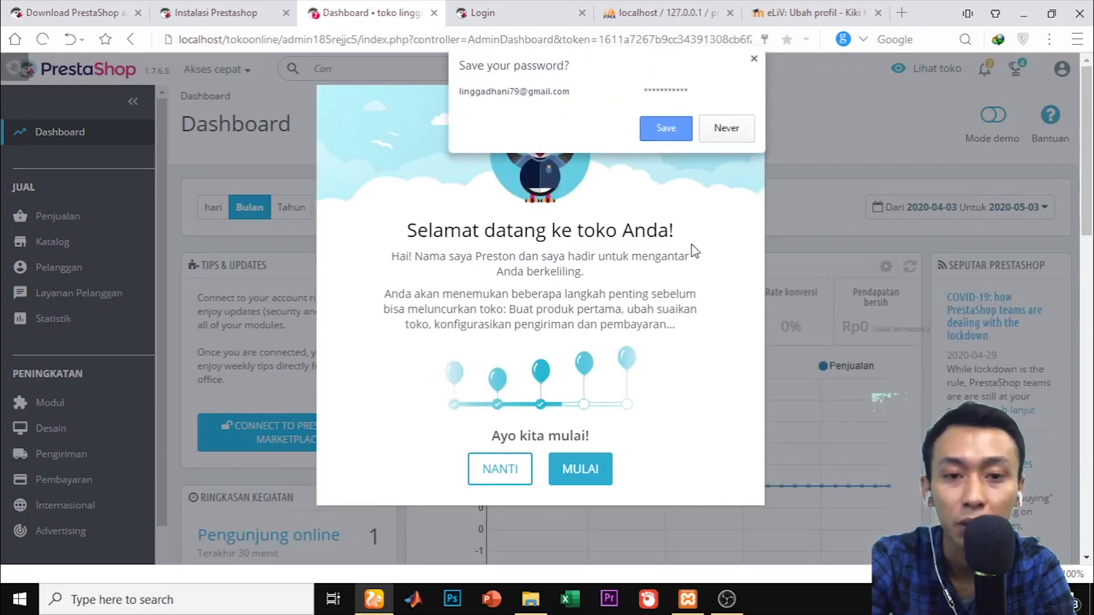
Save the admin login in Chrome and postpone the welcome tour with NANTI
click(679, 136)
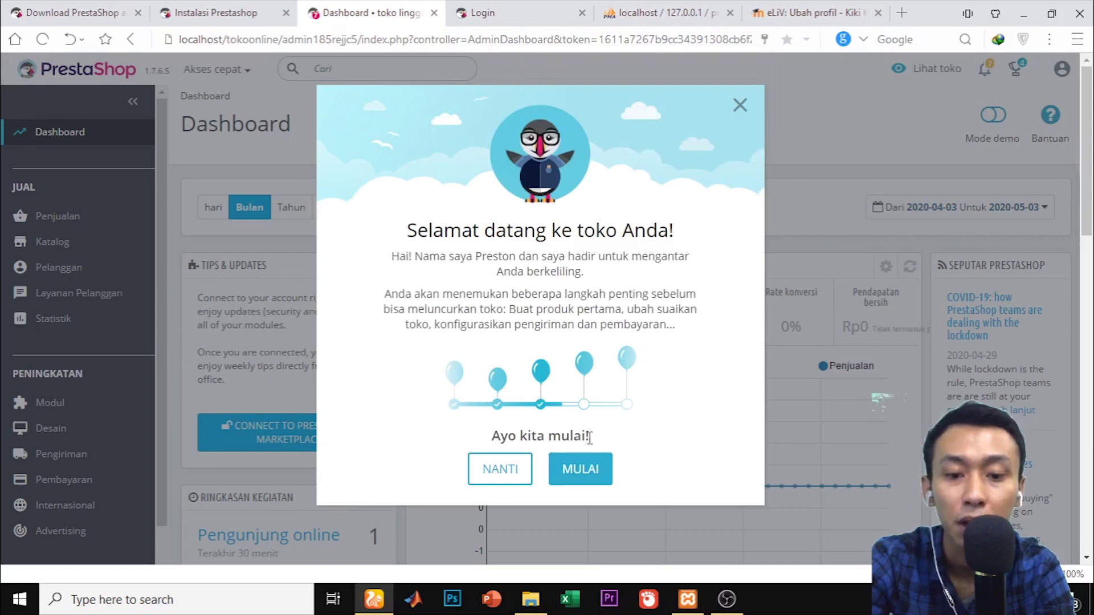
click(479, 474)
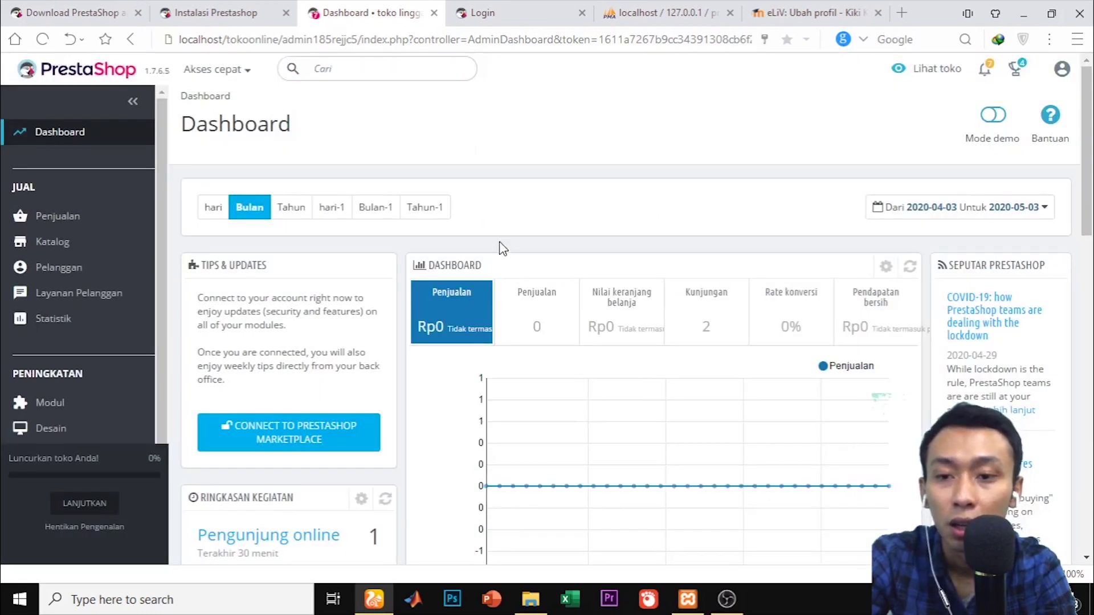
scroll(1091, 111, down, 1)
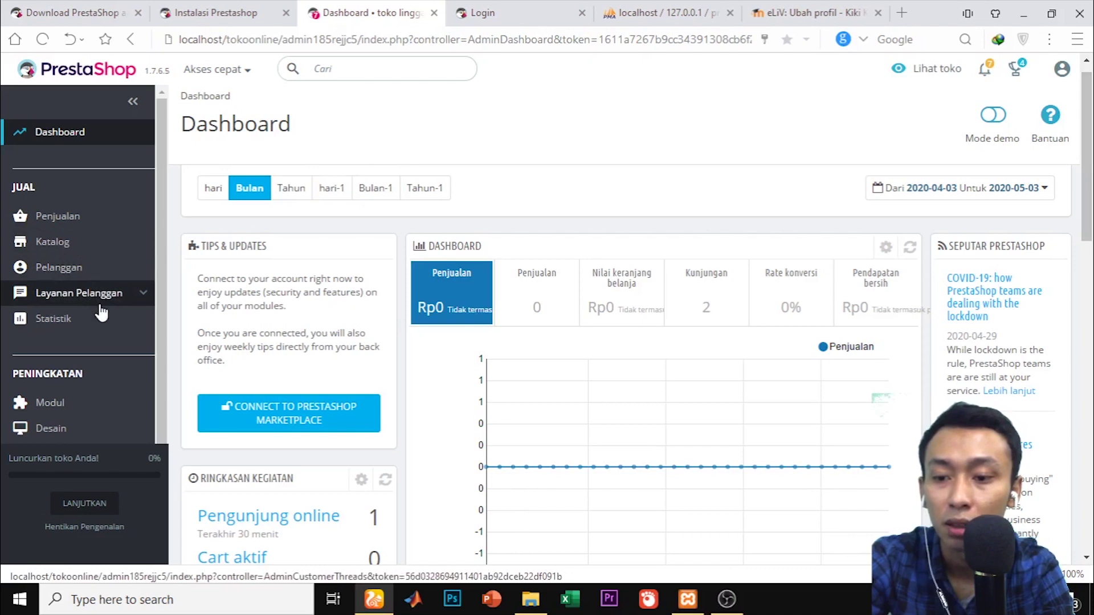
Hide the store launch onboarding panel and scroll through the Dashboard panels
click(80, 536)
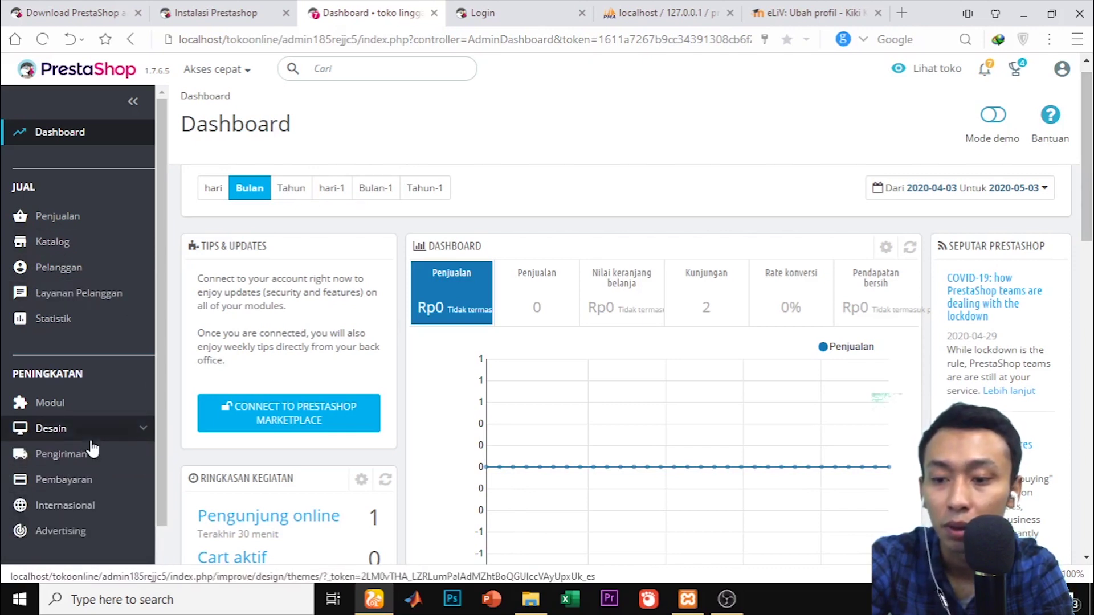
mouse_move(91, 439)
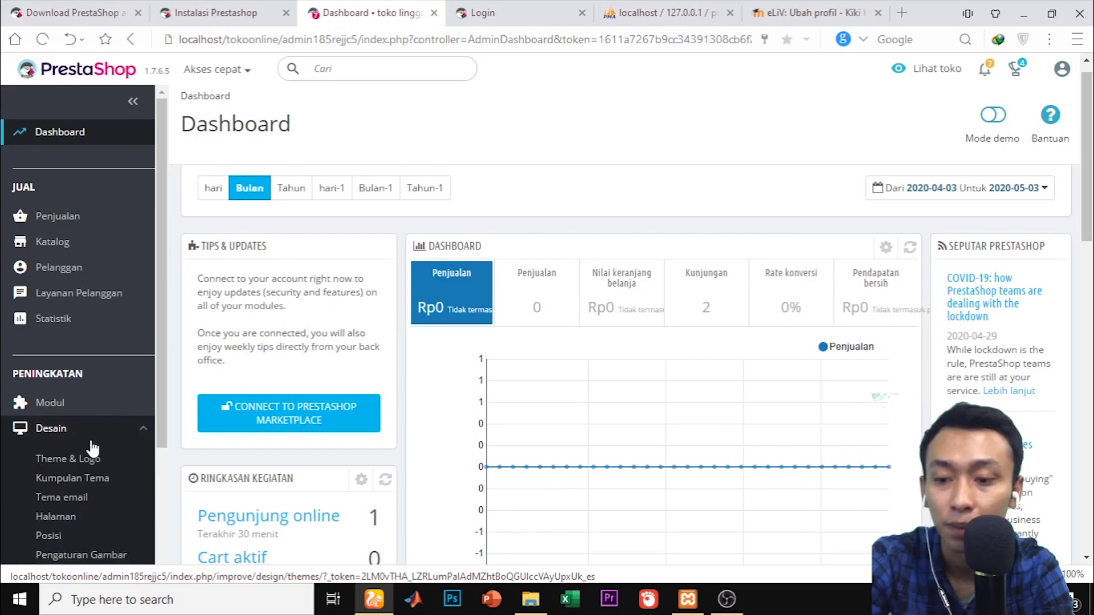
drag(1091, 142, 1092, 396)
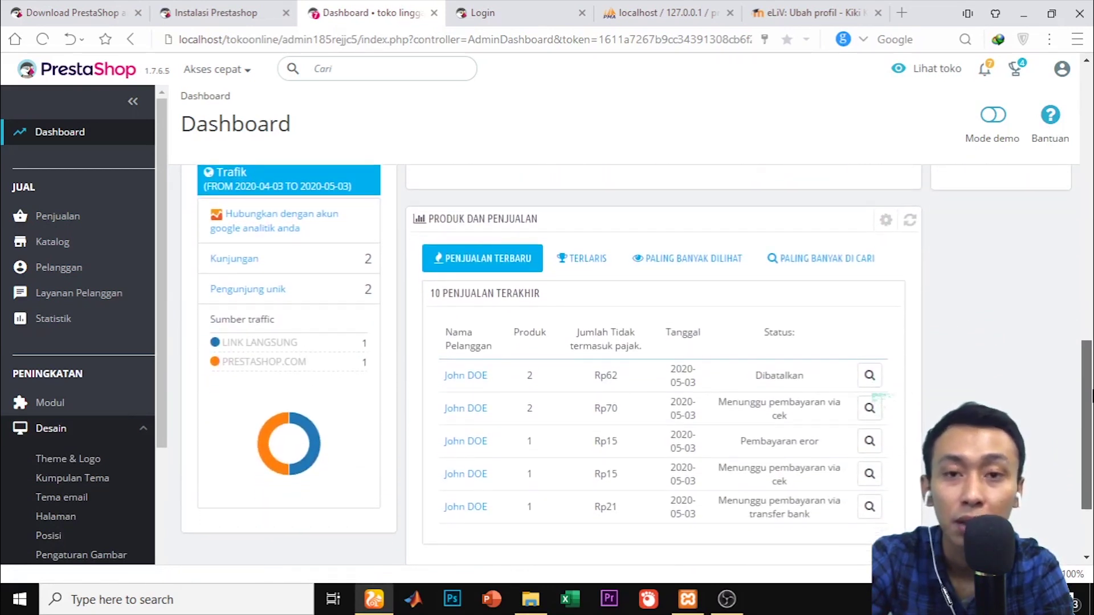
drag(1092, 396, 1092, 246)
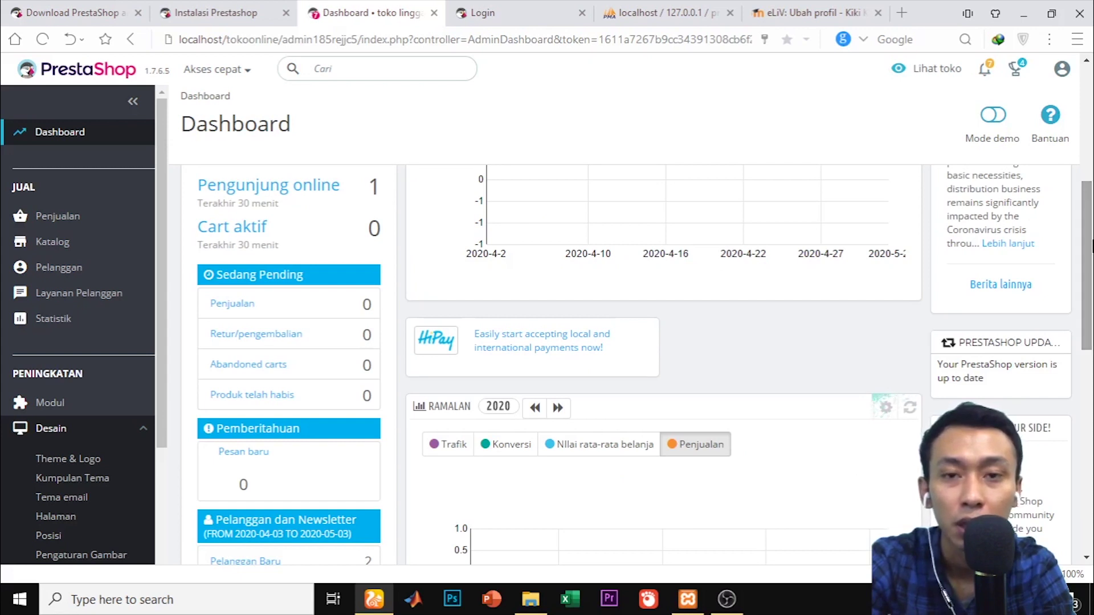